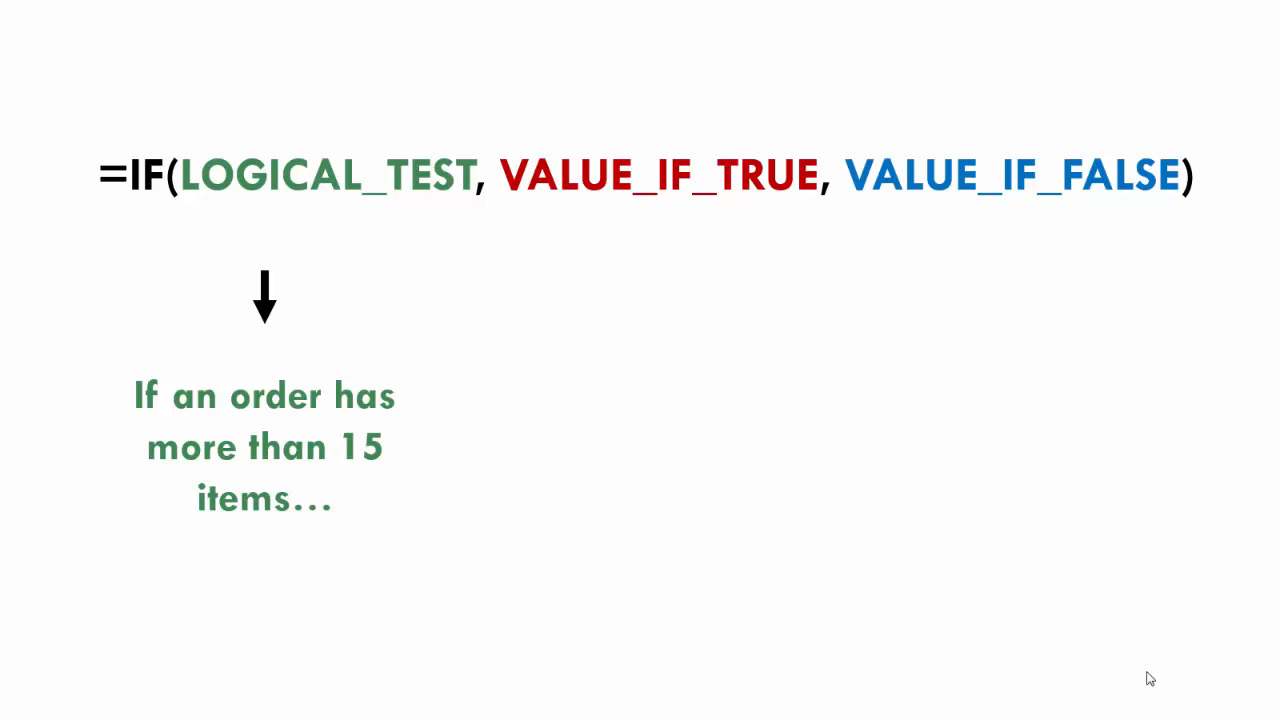
click(1150, 679)
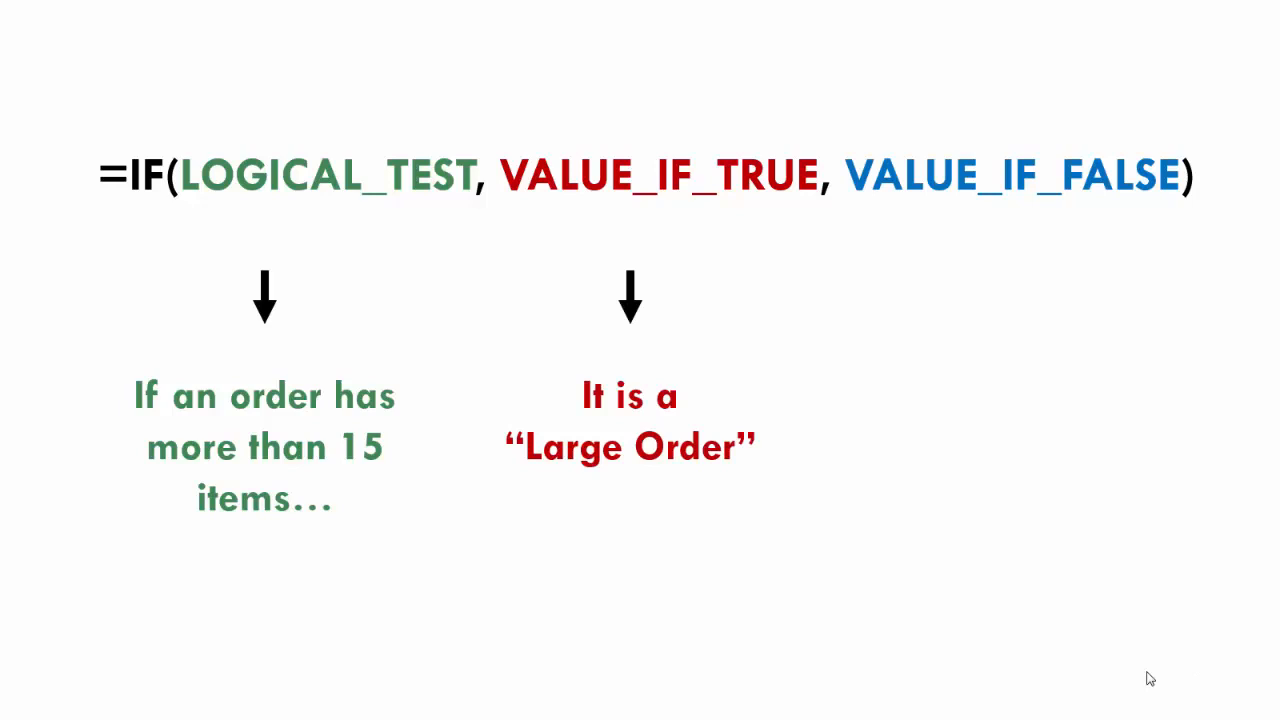
click(1150, 679)
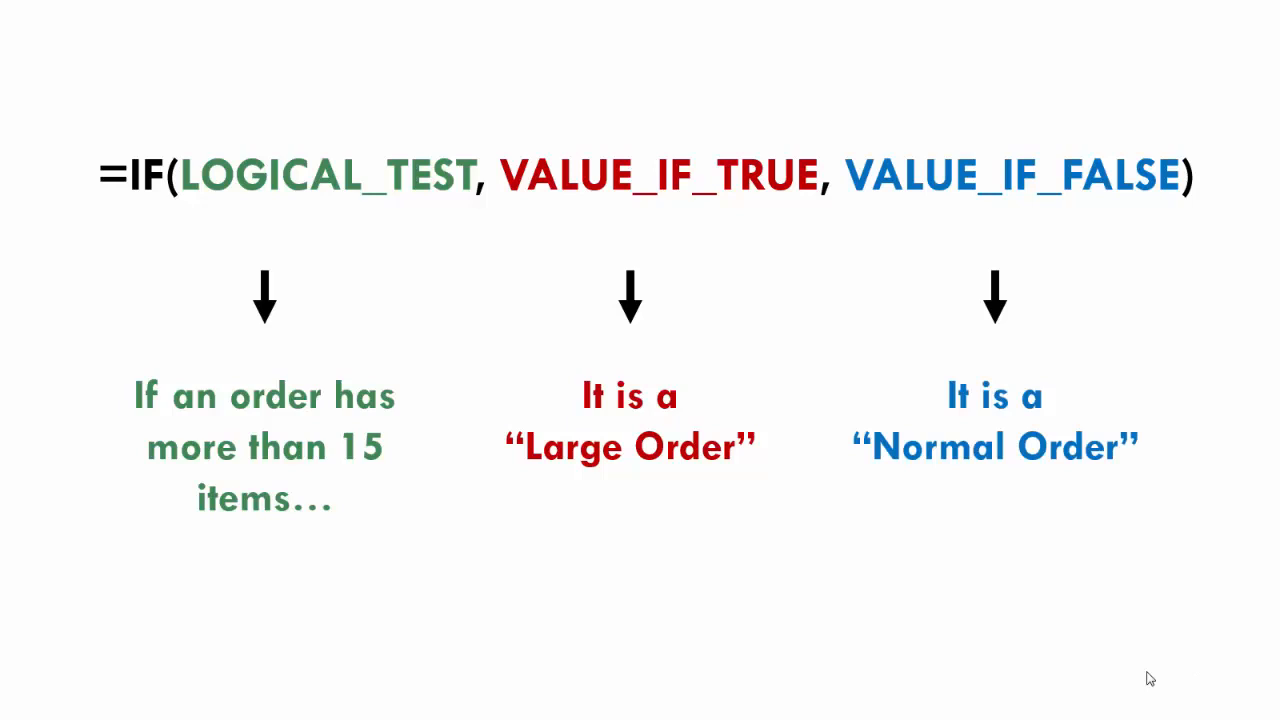
click(1150, 679)
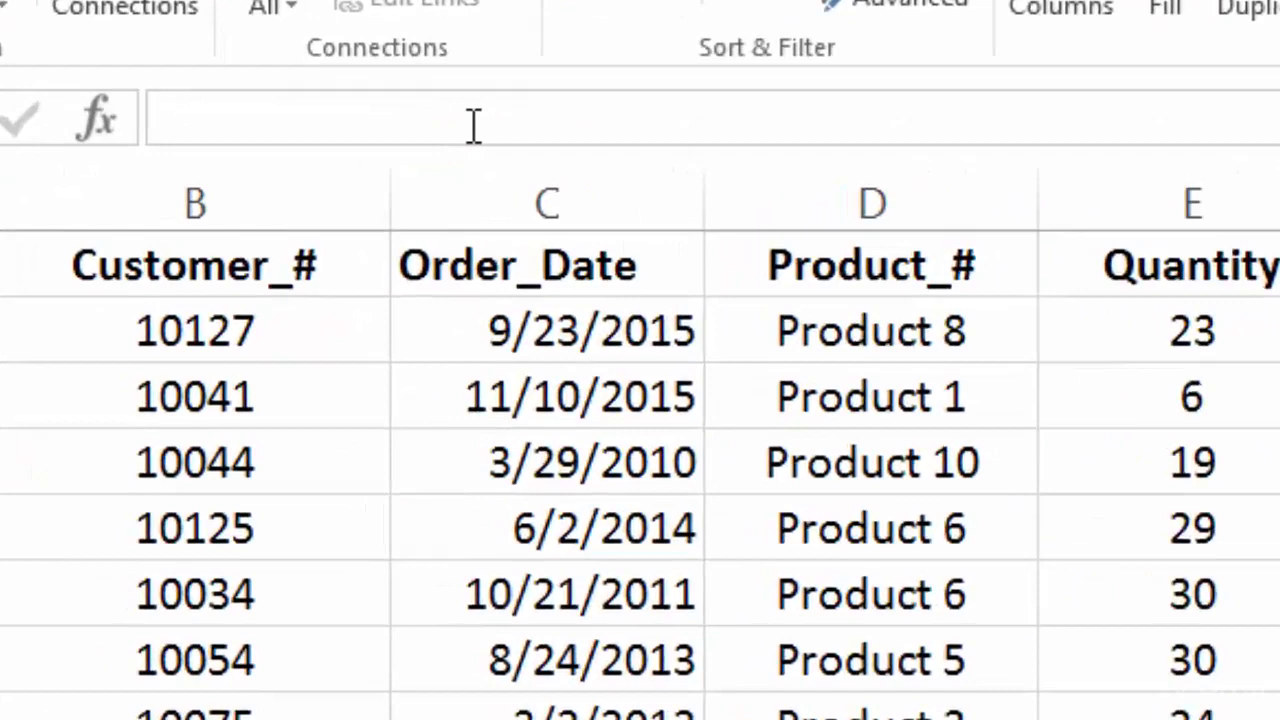
Step: Start an IF formula in the first Order_Category cell (H2) that tests E2>=15 and returns "Large Order" when true
click(400, 168)
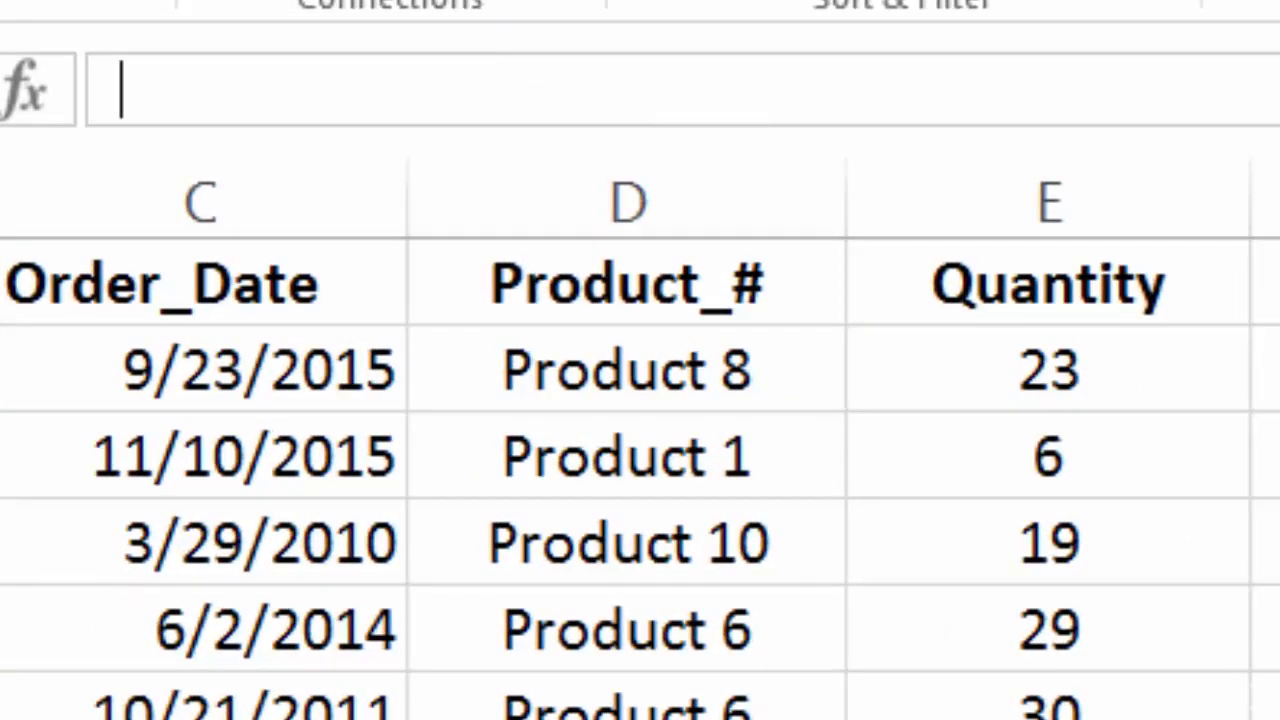
text(=if)
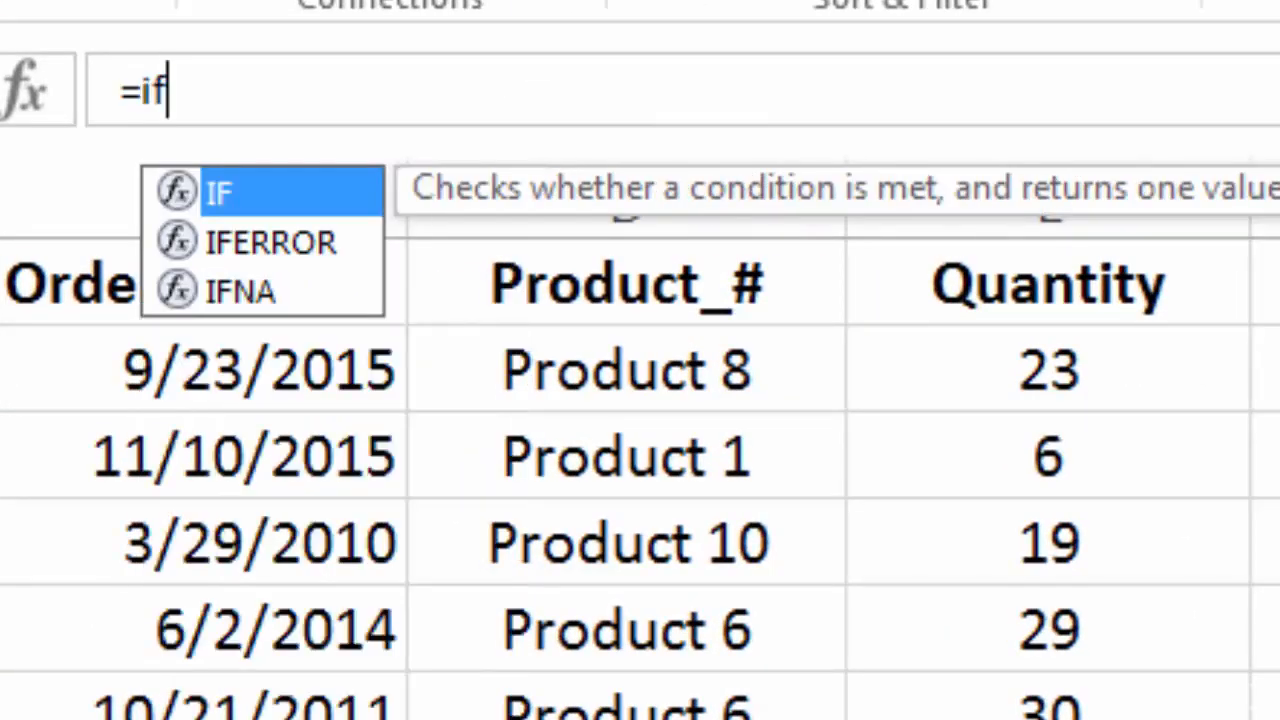
text(()
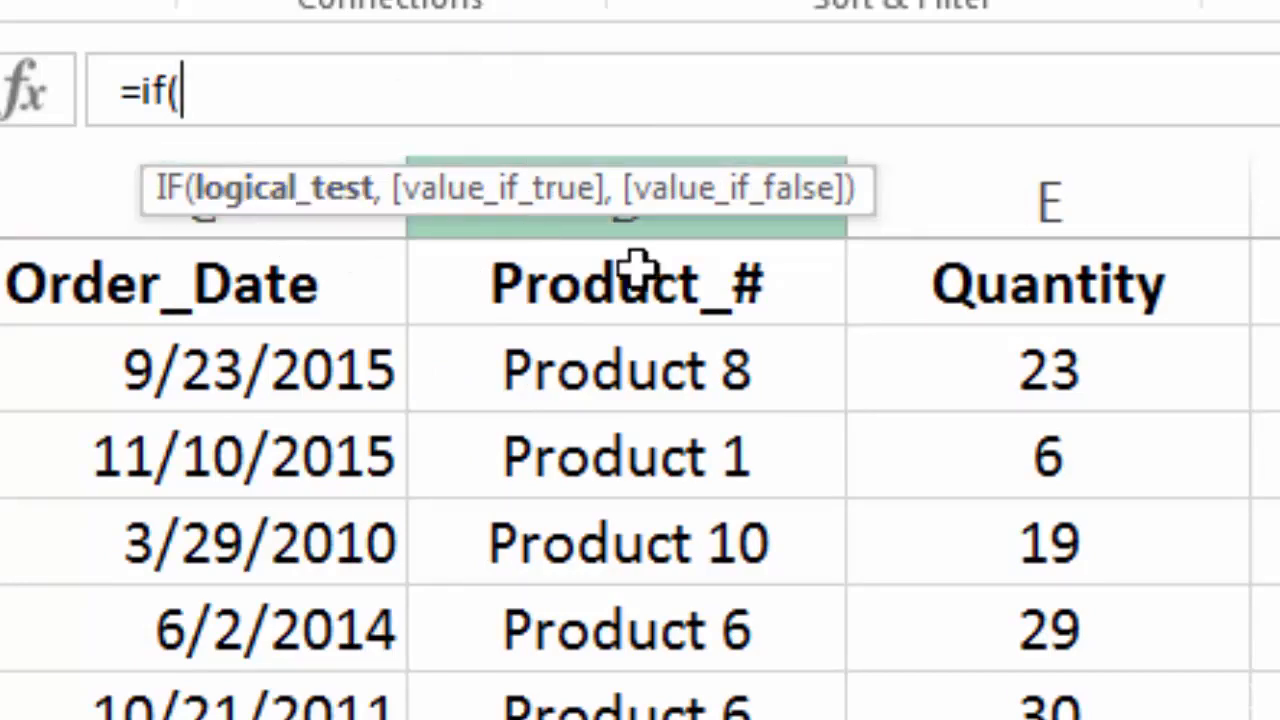
click(1025, 372)
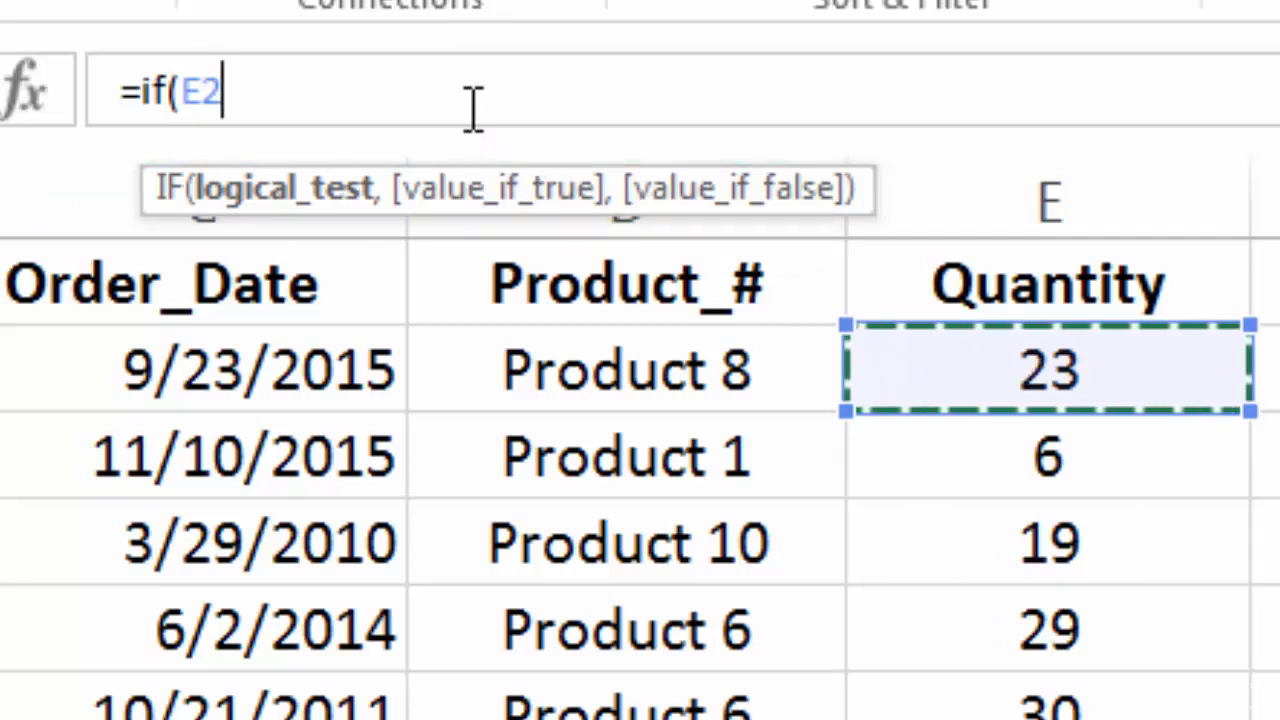
text(>)
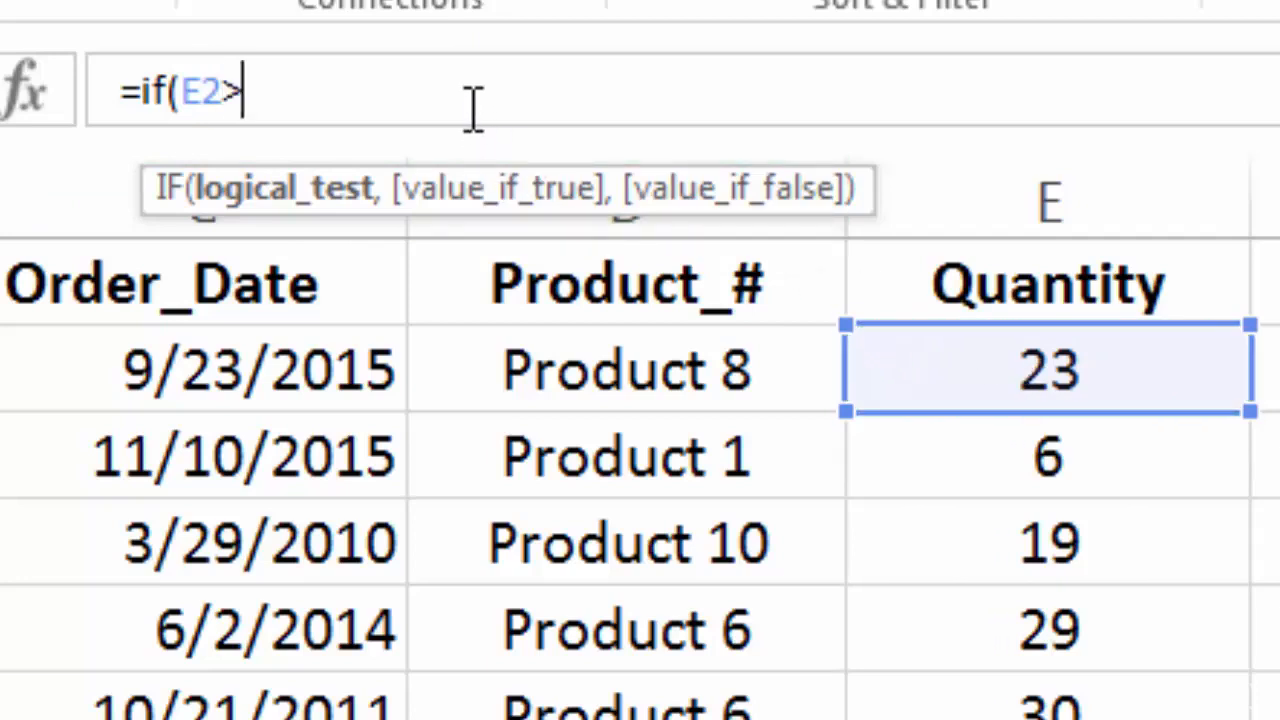
text(=15)
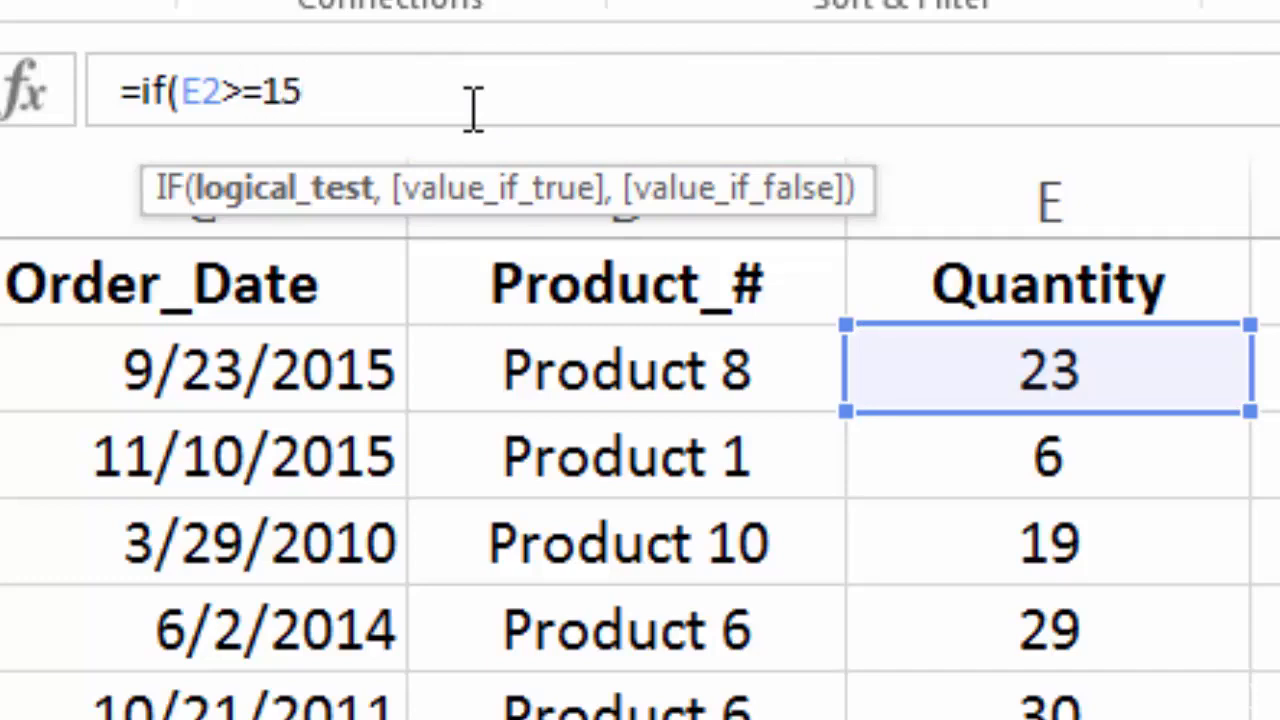
text(,)
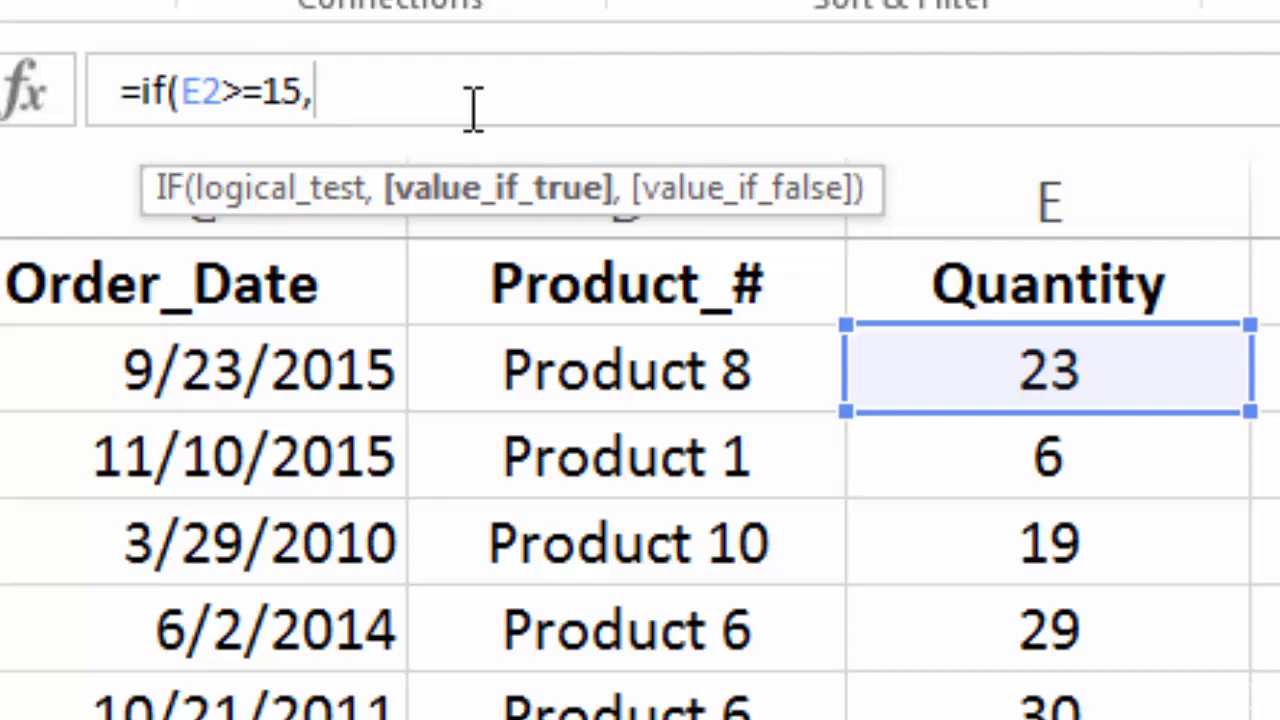
text("La)
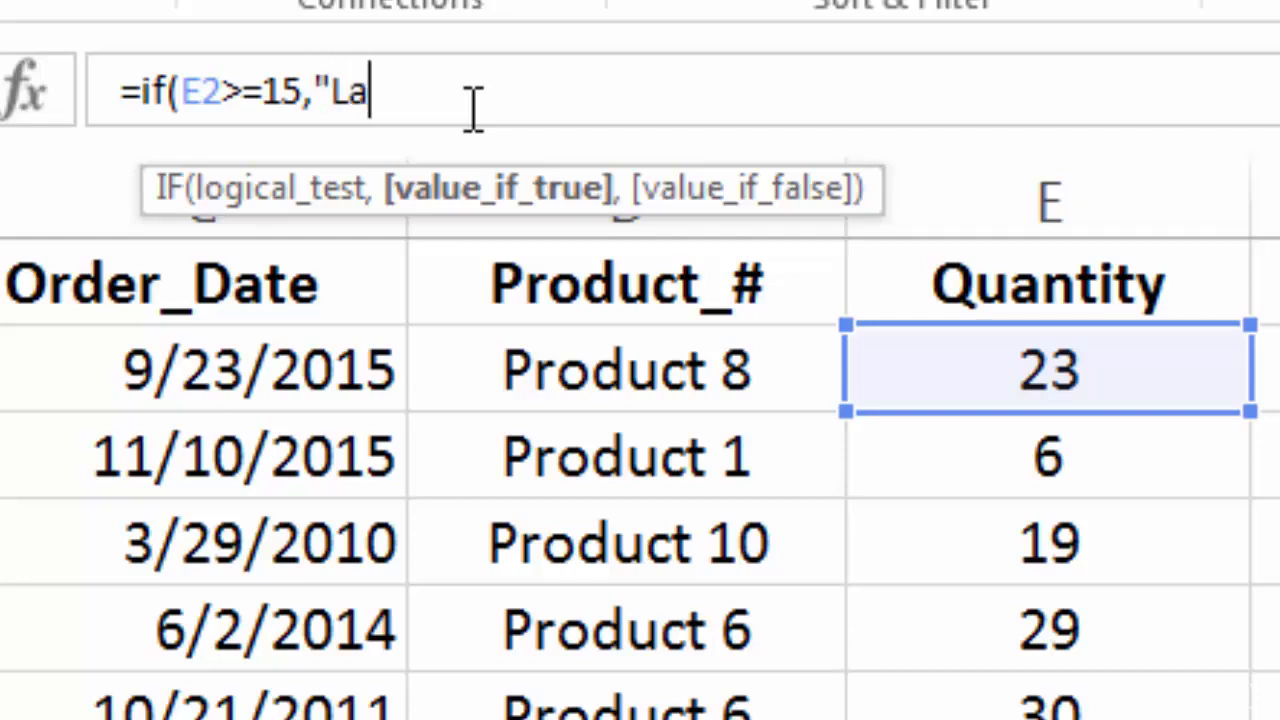
text(rge Order")
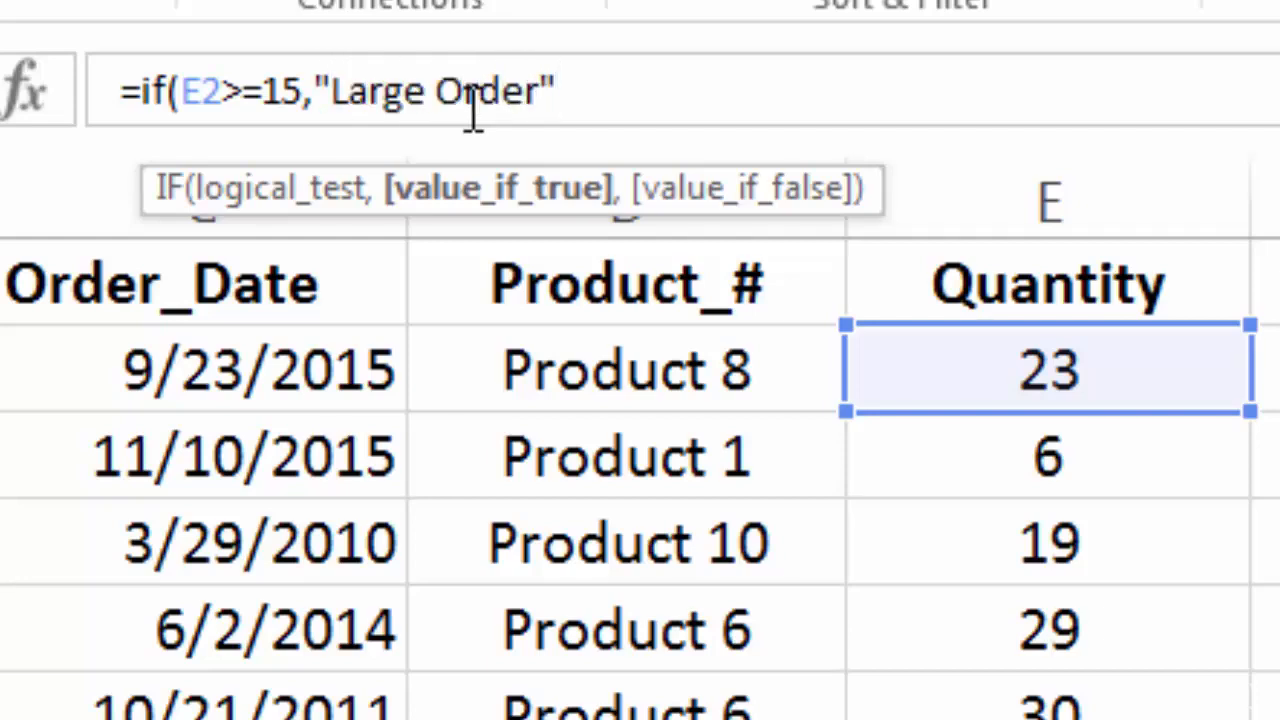
text(,)
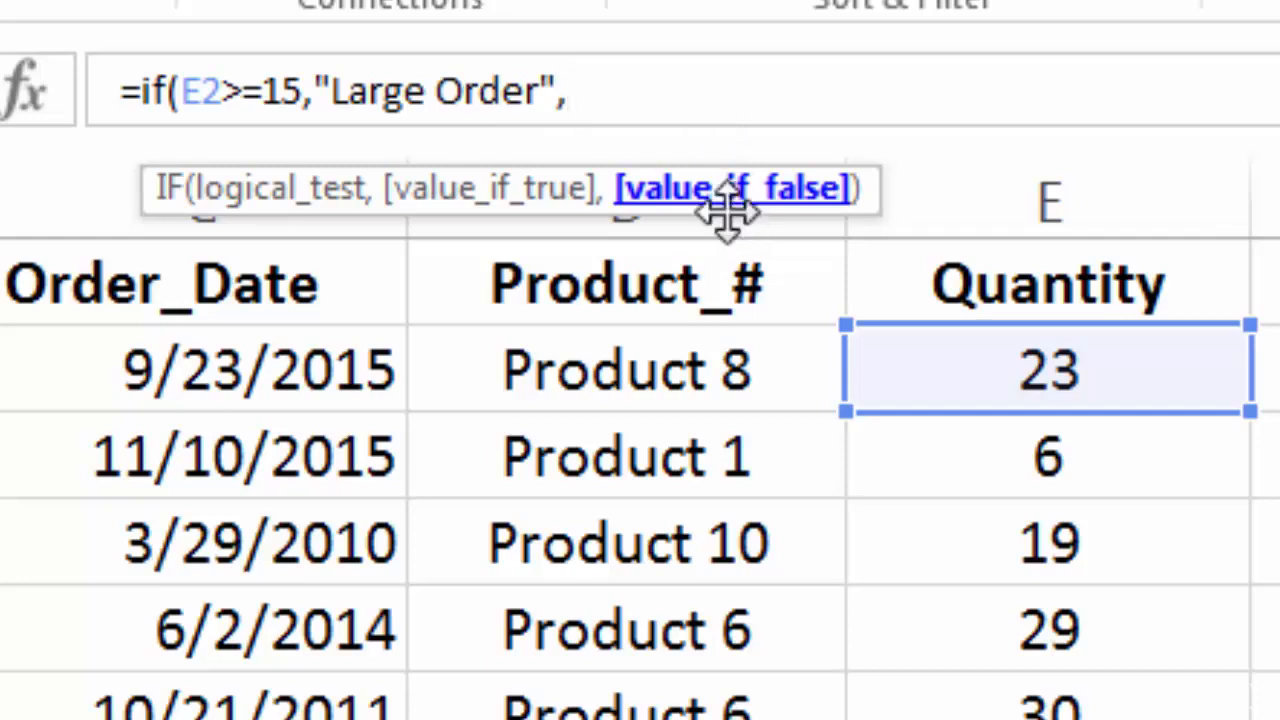
Step: Complete the IF formula in H2 with "Normal Order" as the value if false and enter it
text(")
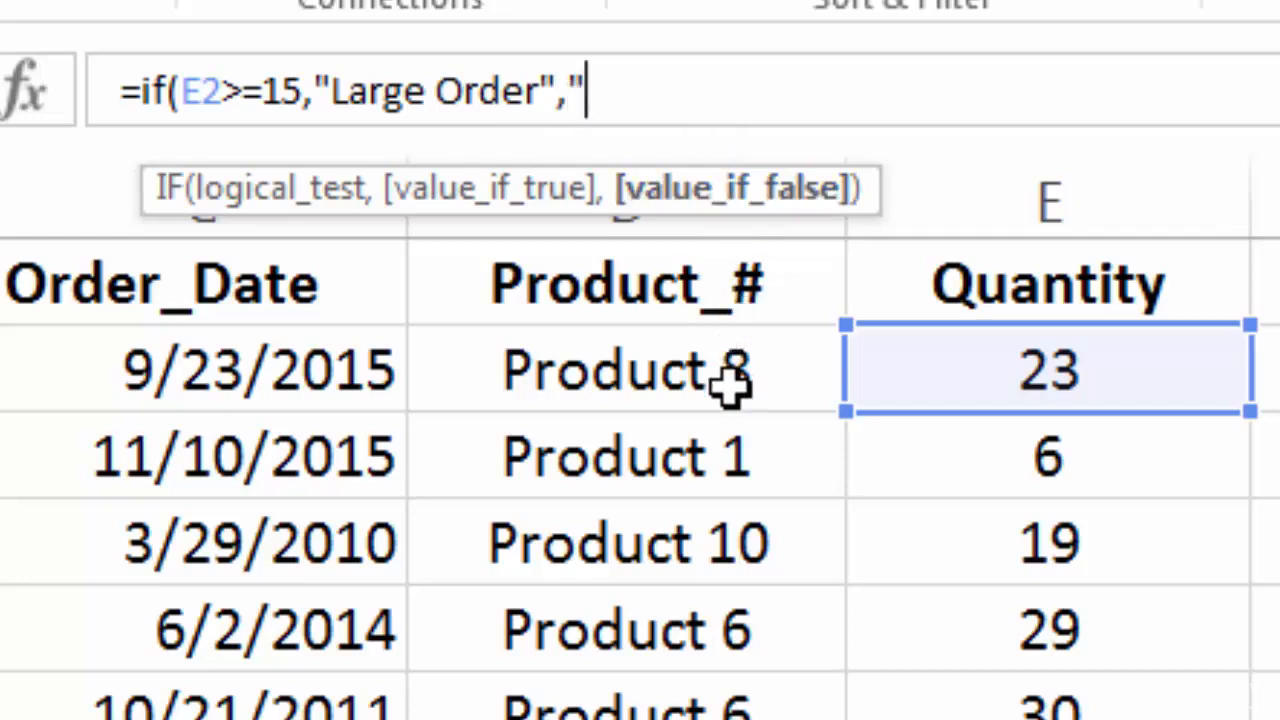
text(norm)
key(BackSpace)
key(BackSpace)
key(BackSpace)
key(BackSpace)
text(Nr)
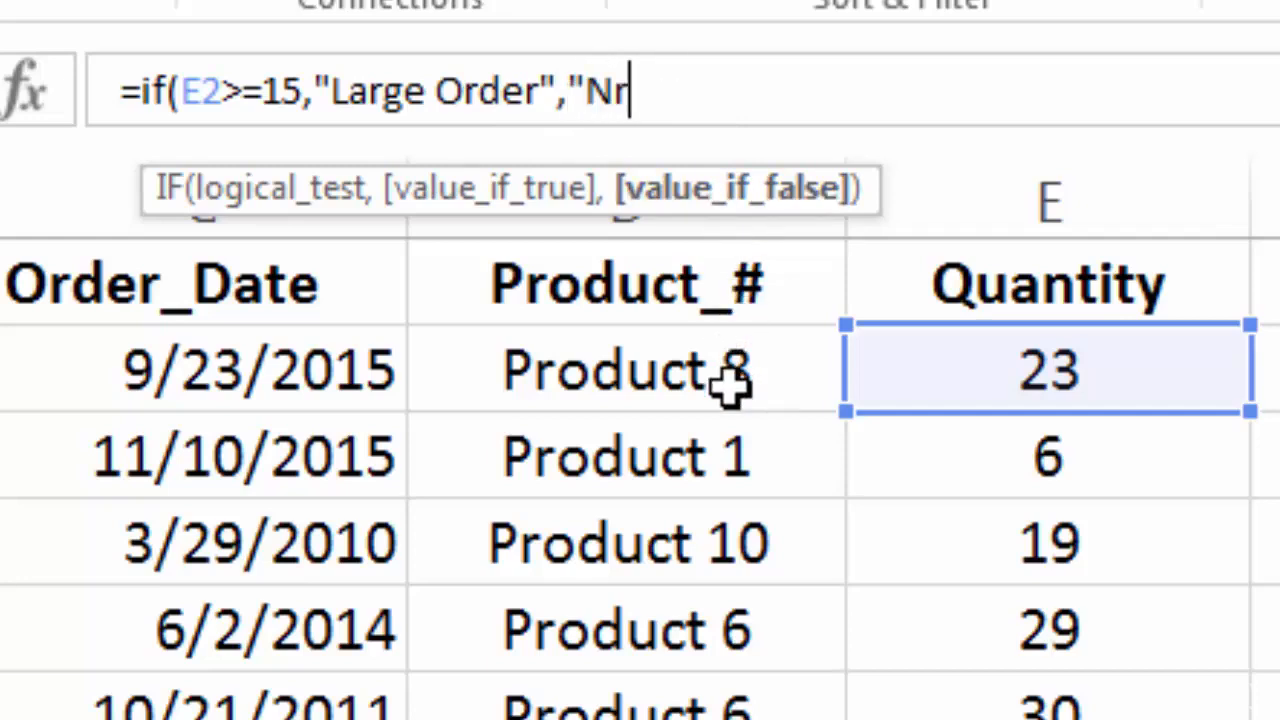
key(BackSpace)
text(ormal Or)
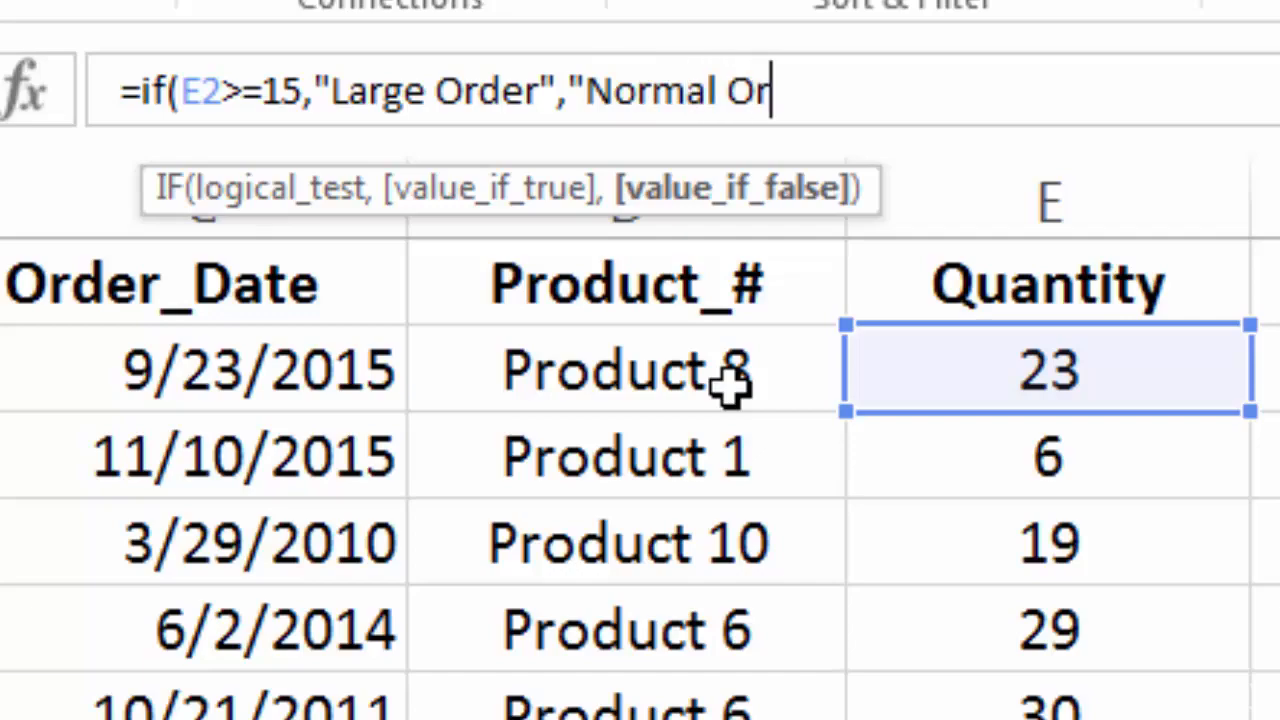
text(der"))
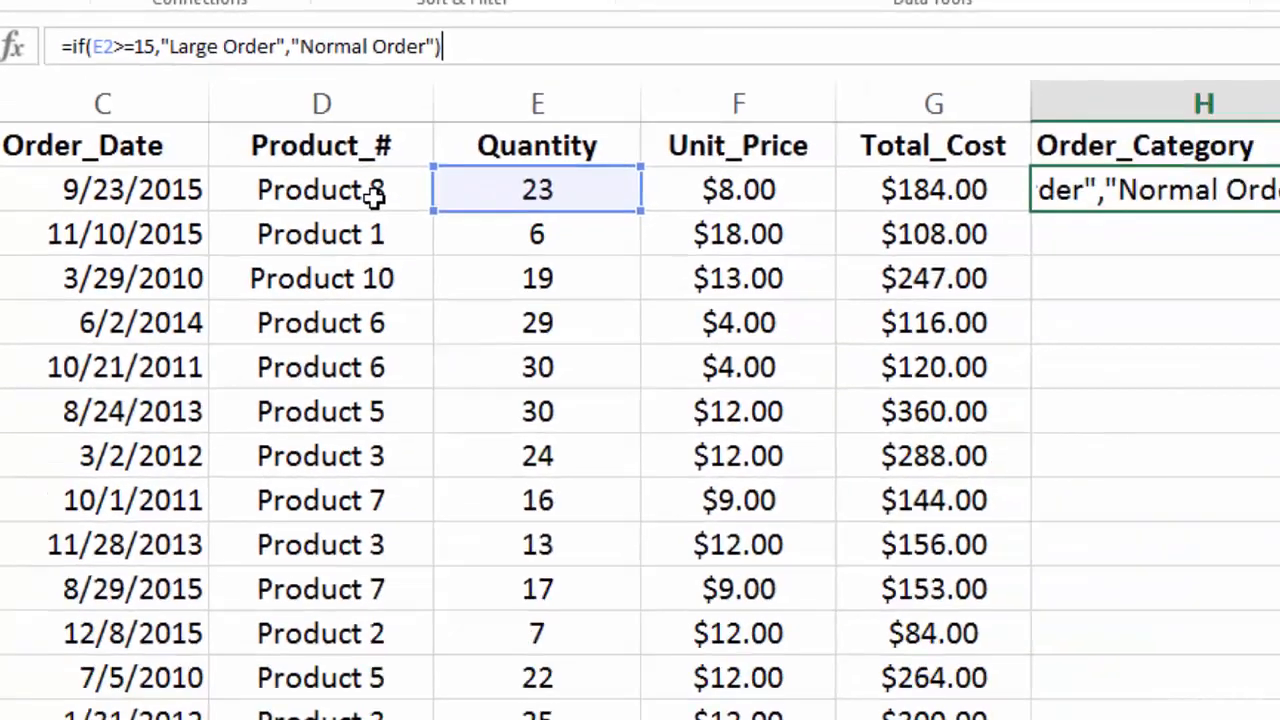
key(Return)
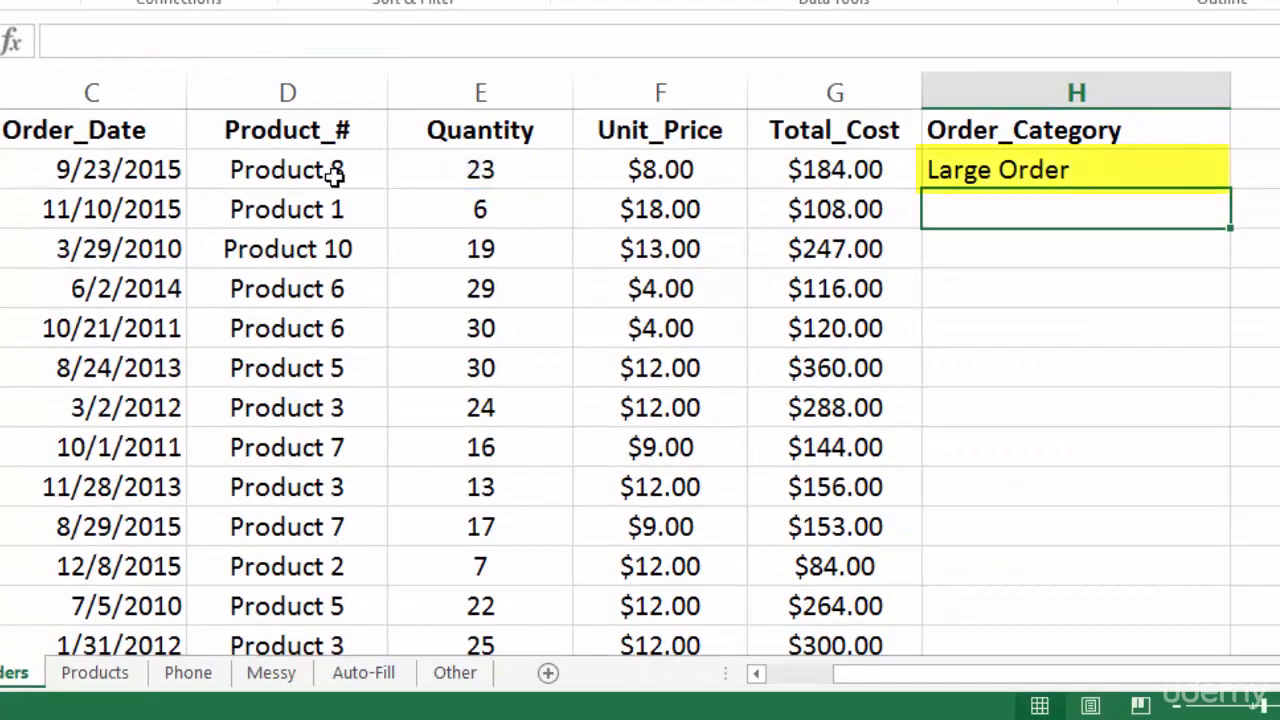
Step: Fill the H2 formula down the whole Order_Category column
click(1132, 168)
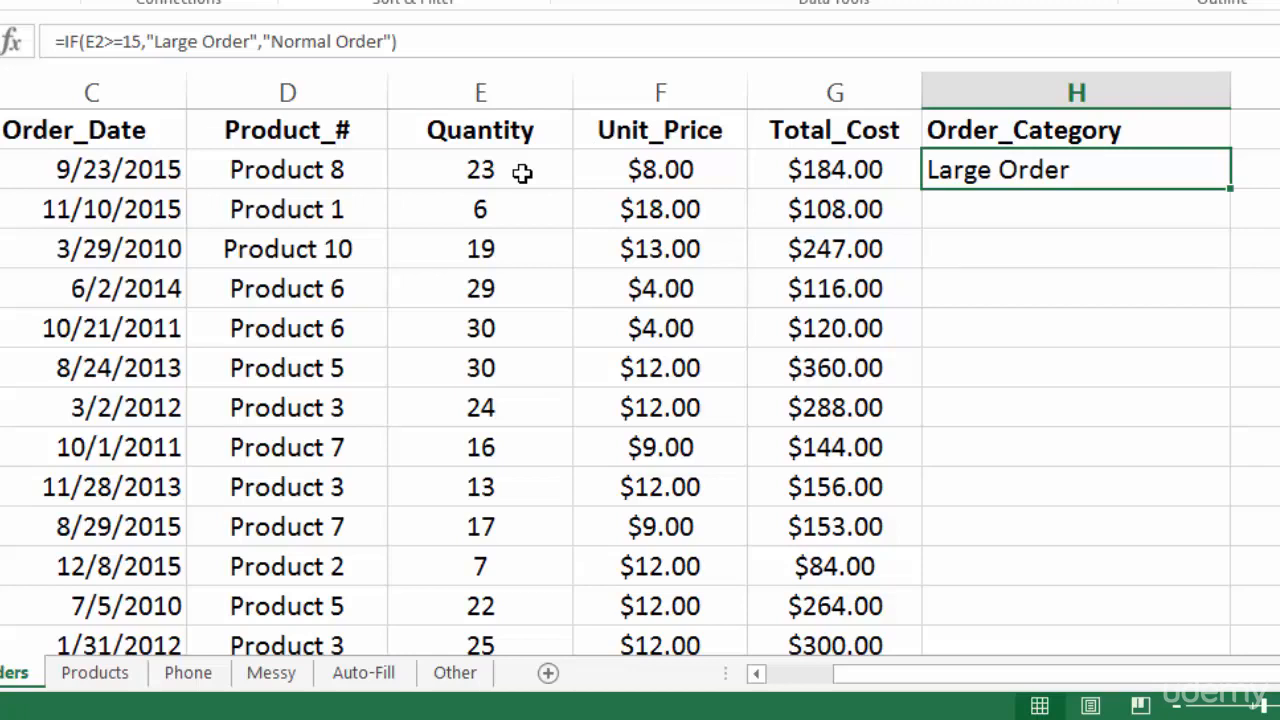
double_click(1232, 191)
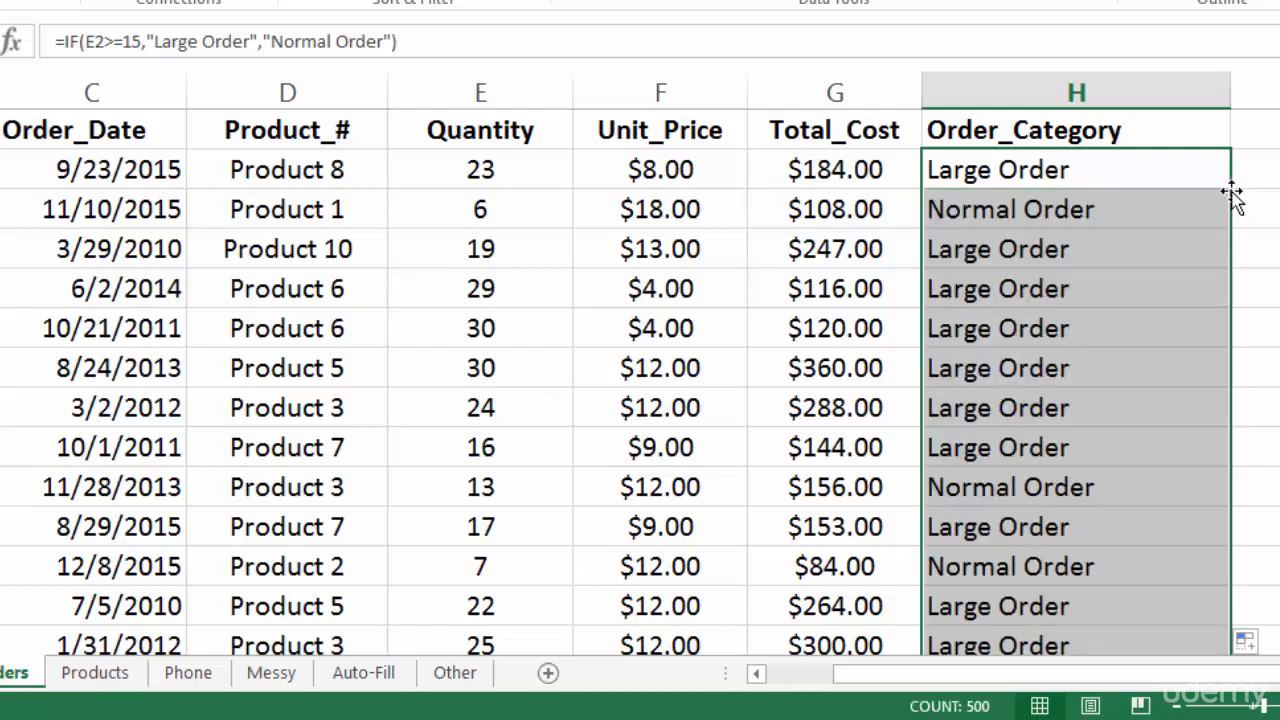
Step: Replace the "Normal Order" argument in H2's formula with a nested IF that tests E2<=5 and returns "Small Order" when true
click(1035, 171)
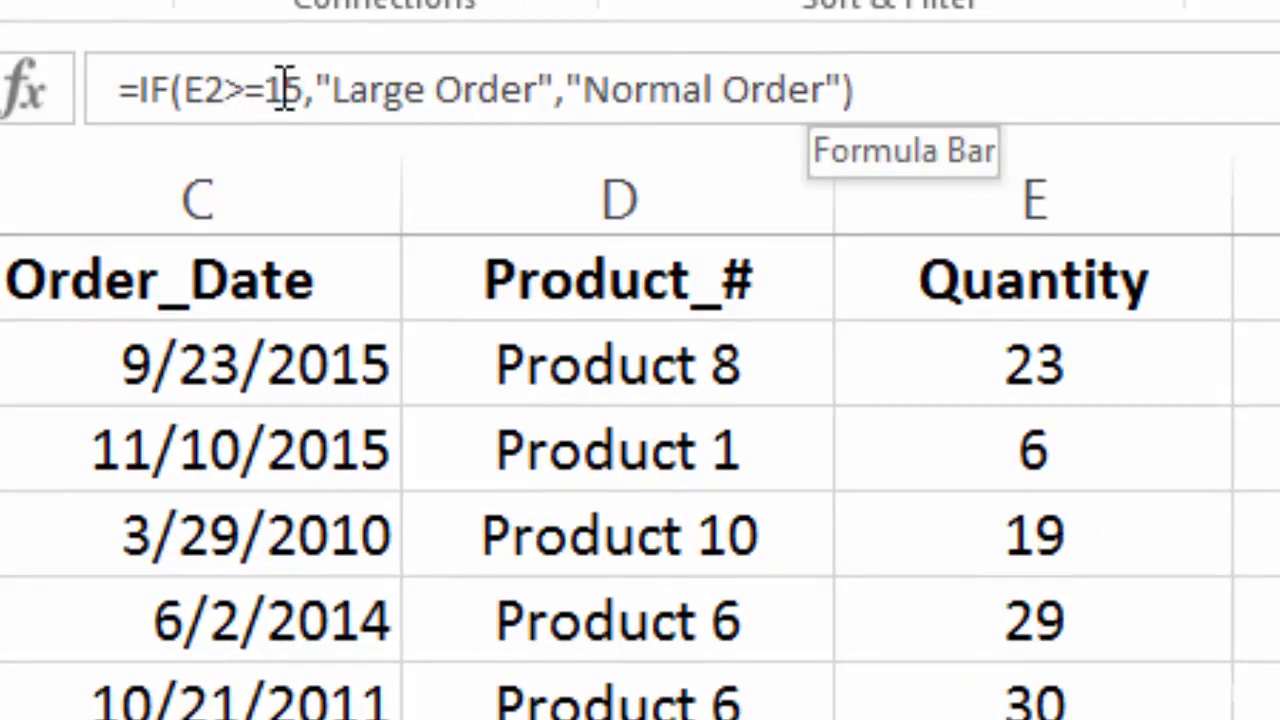
drag(575, 90, 848, 92)
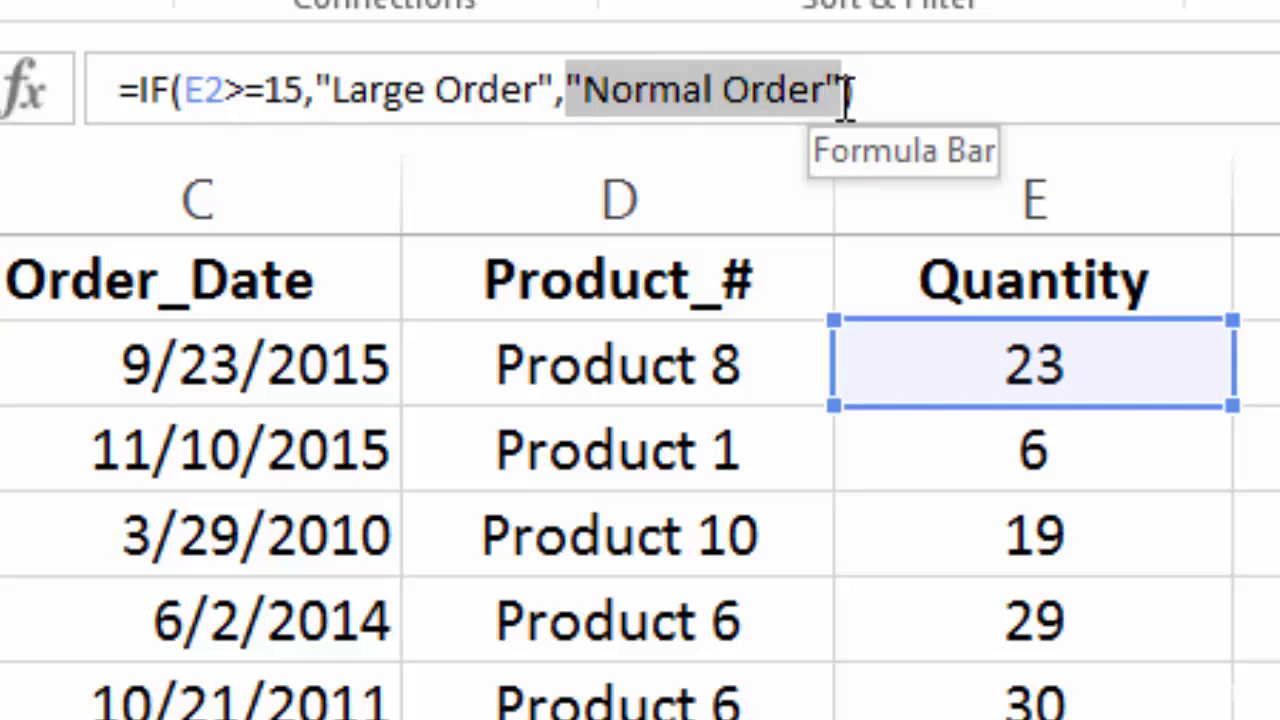
key(BackSpace)
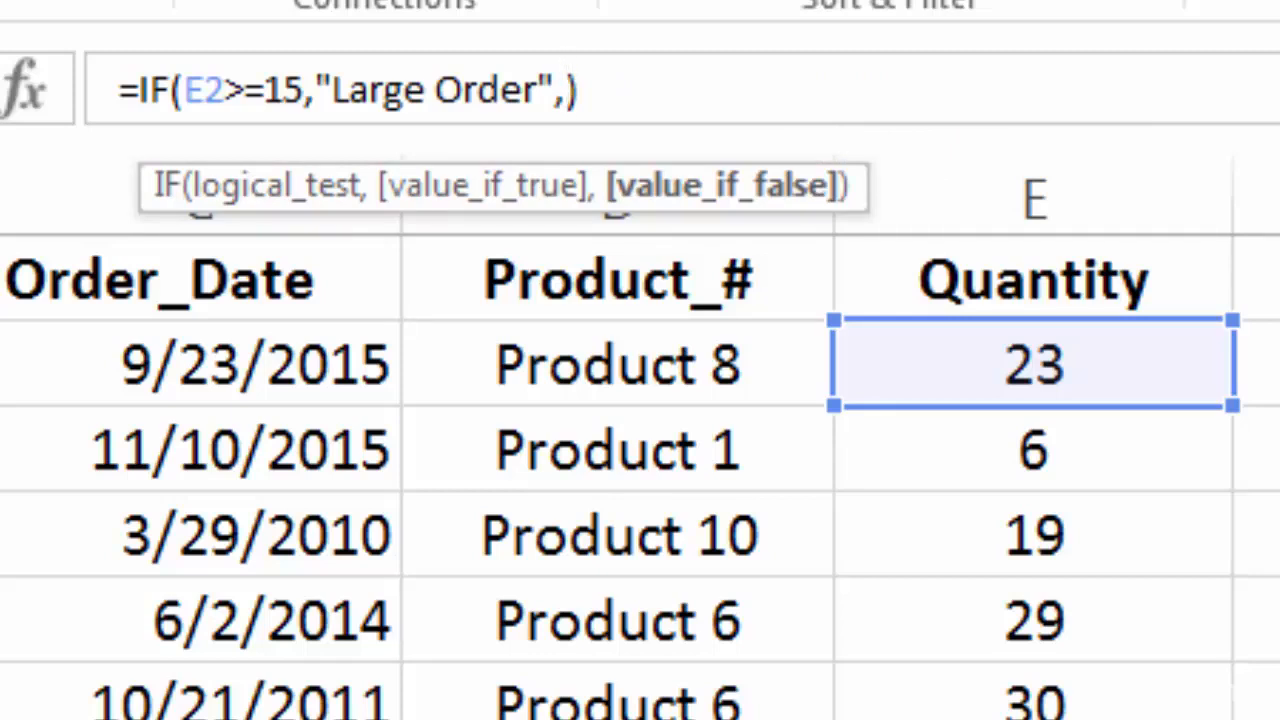
text(if()
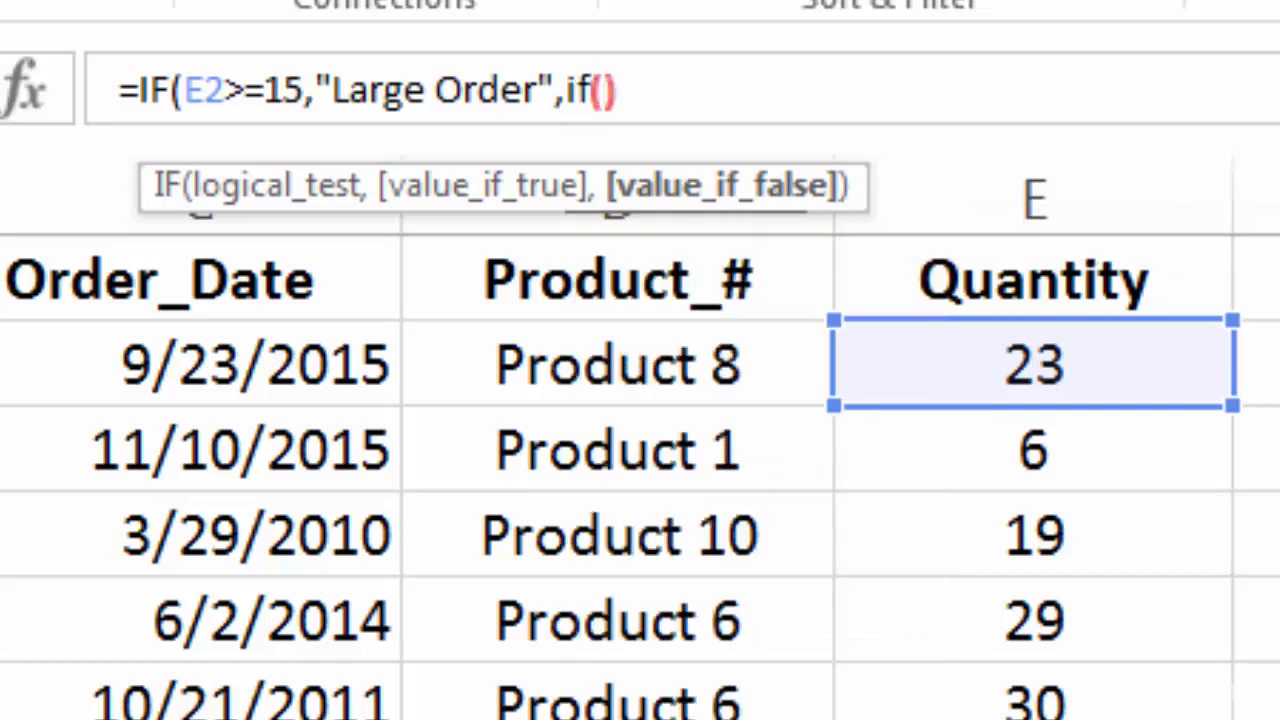
click(1146, 351)
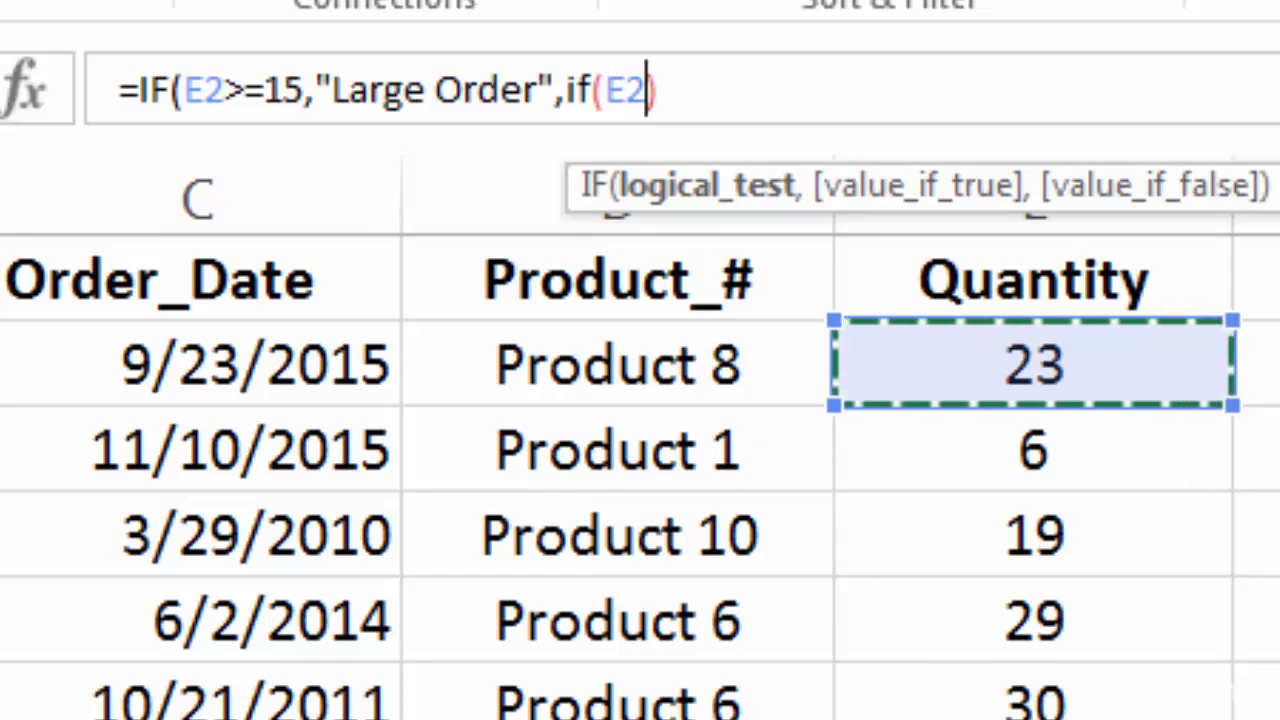
text(<=)
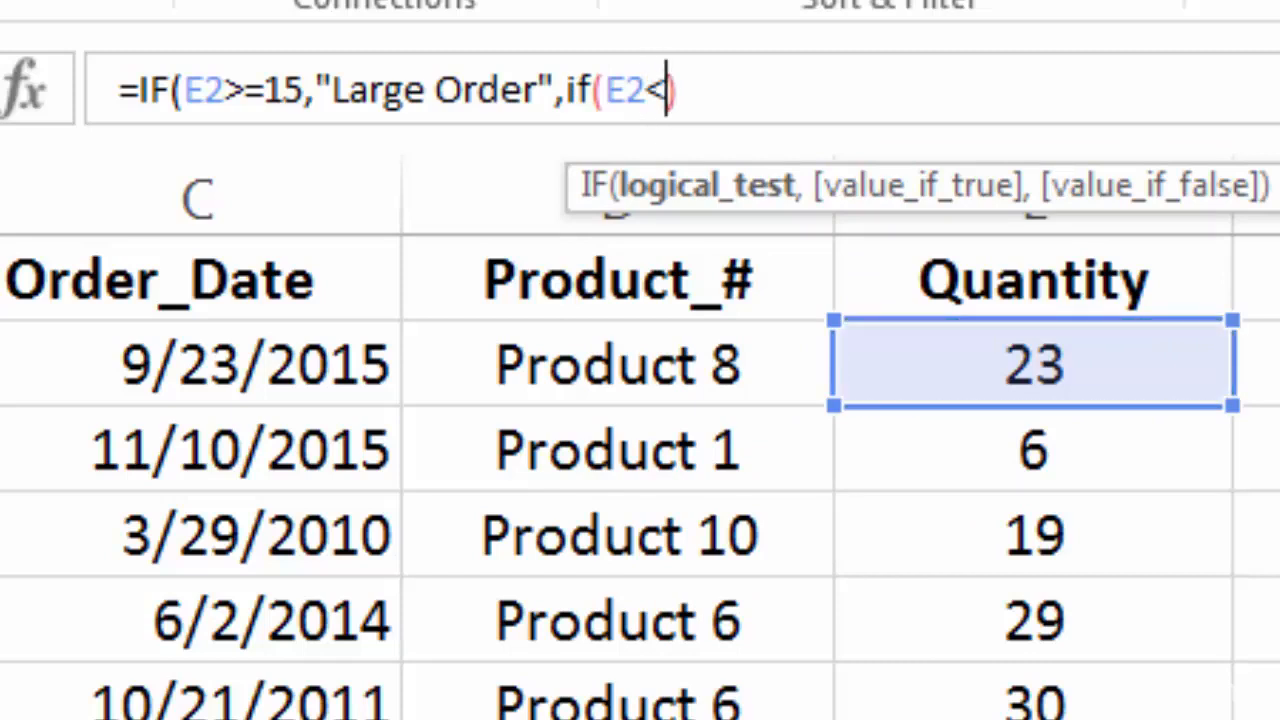
text(5,")
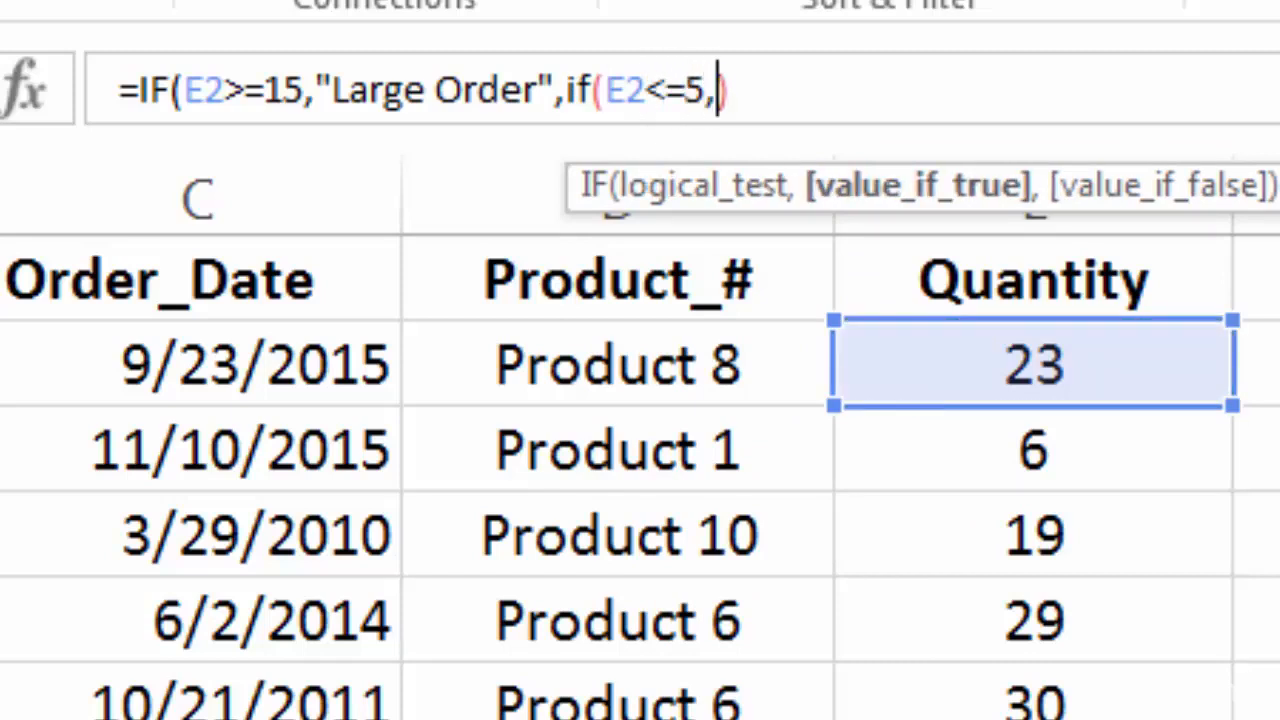
text(Small O)
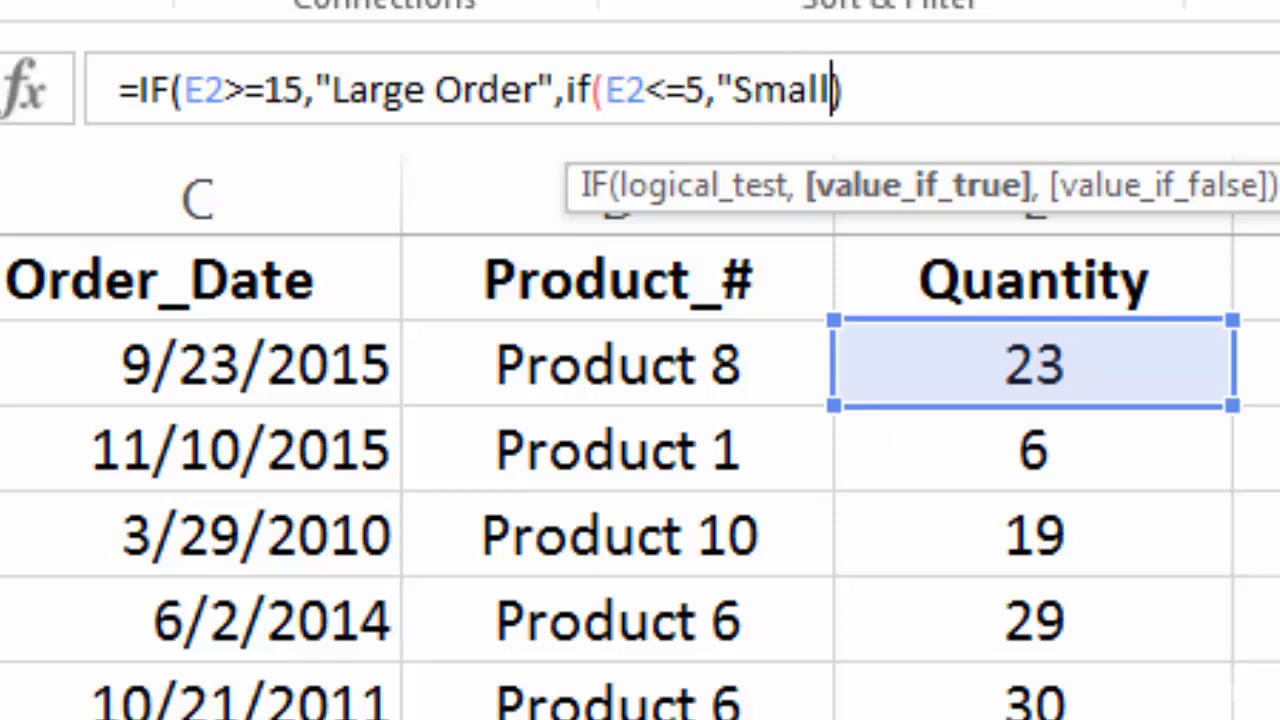
text(rder")
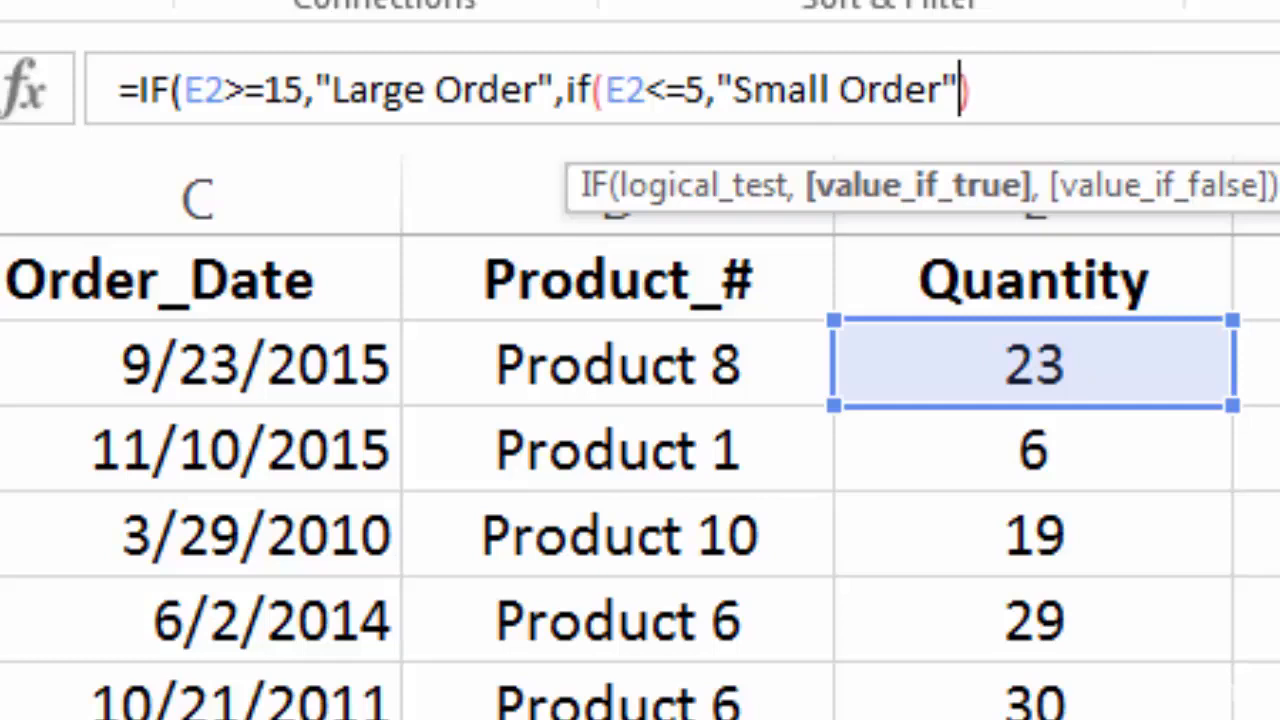
Step: Give the nested IF "Normal Order" as its value if false, enter the formula and accept the proposed closing-parenthesis correction
text(,)
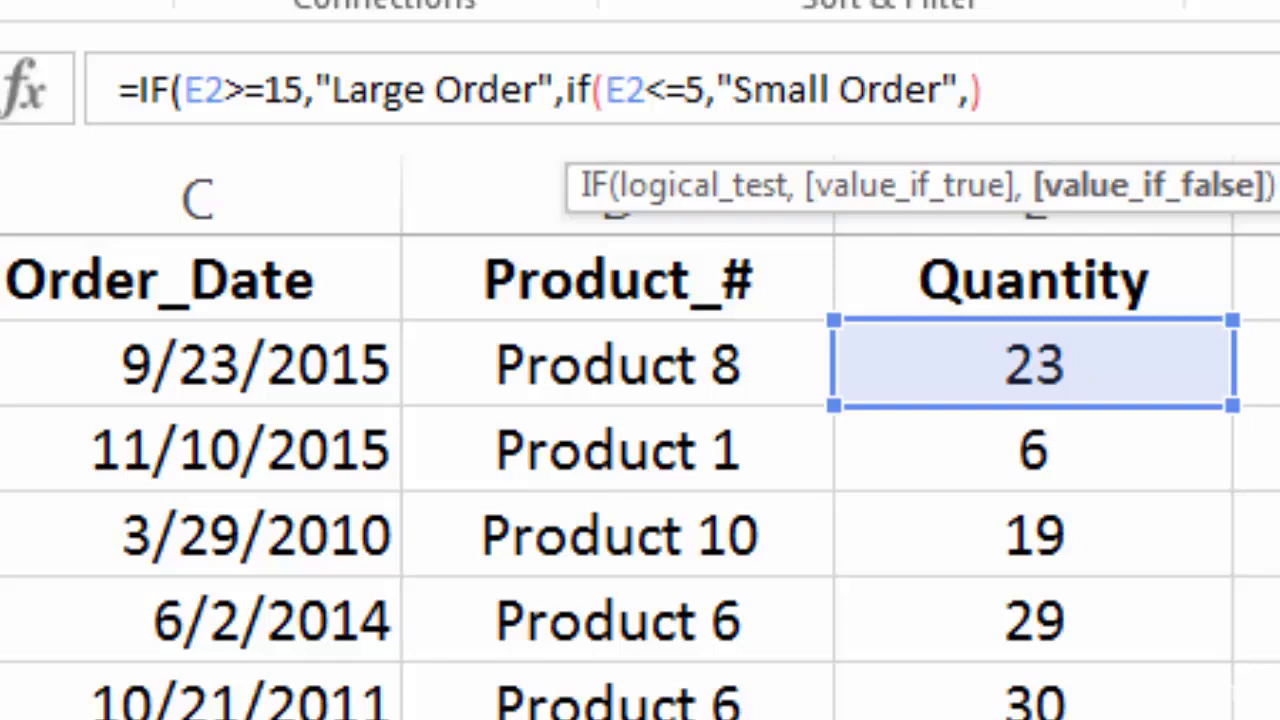
text("Nofrm)
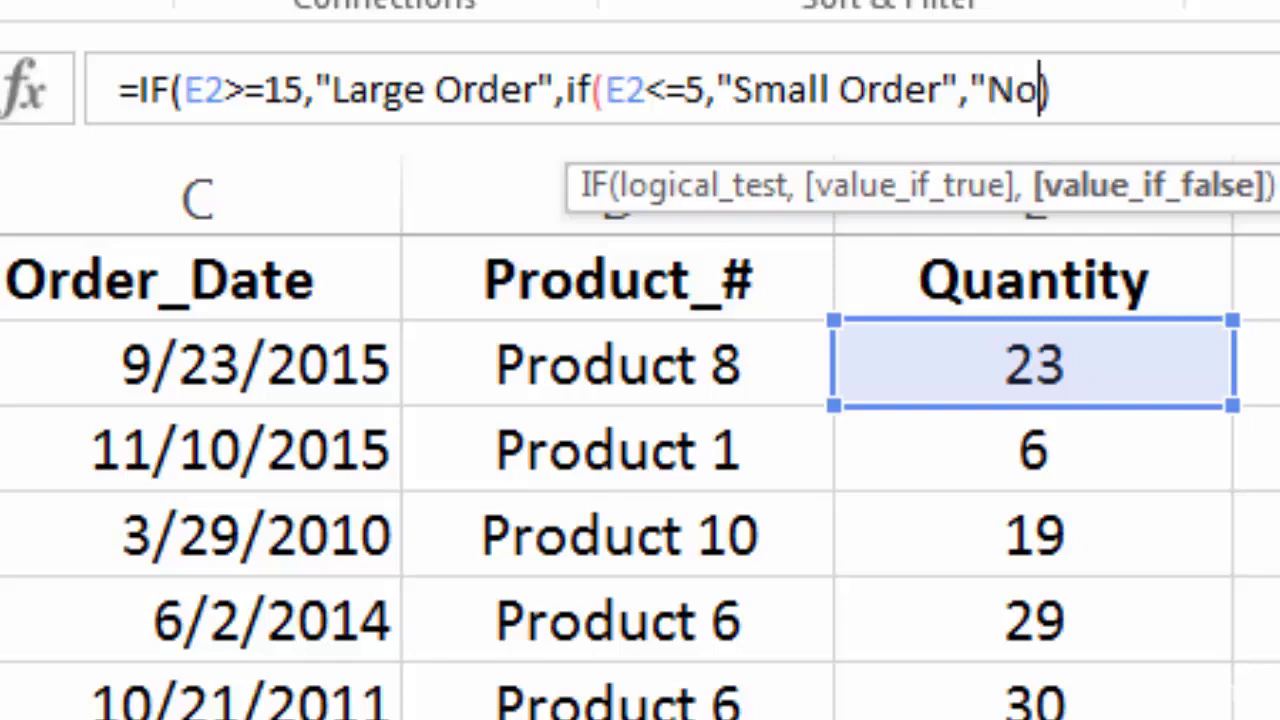
key(BackSpace)
key(BackSpace)
key(BackSpace)
text(rmal Order")
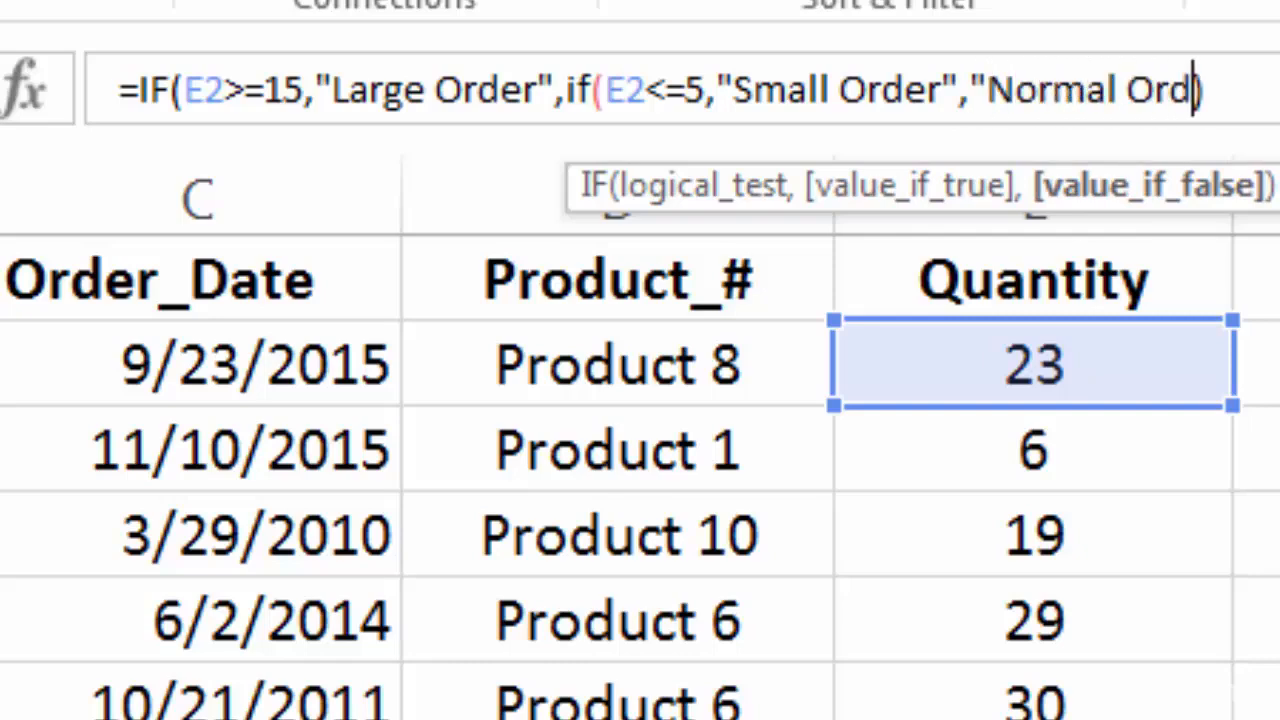
key(Return)
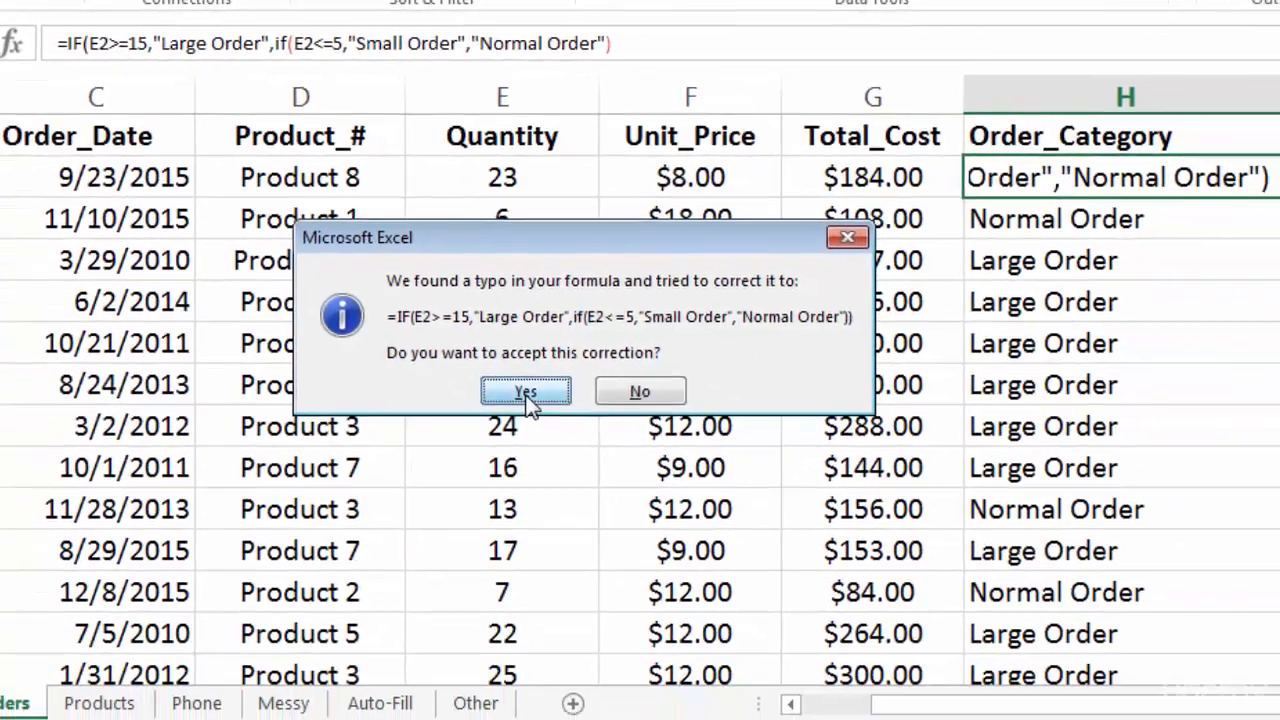
click(704, 524)
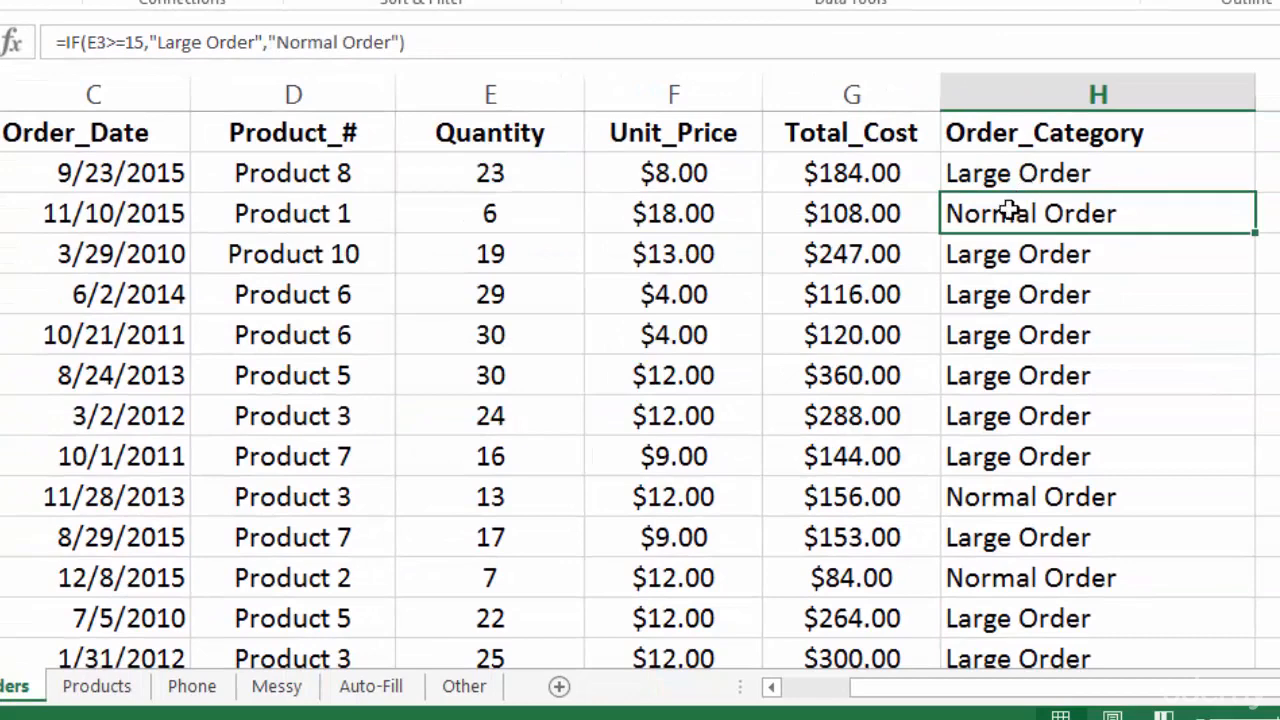
Step: Fill the nested IF formula from H2 down the whole Order_Category column
click(1022, 180)
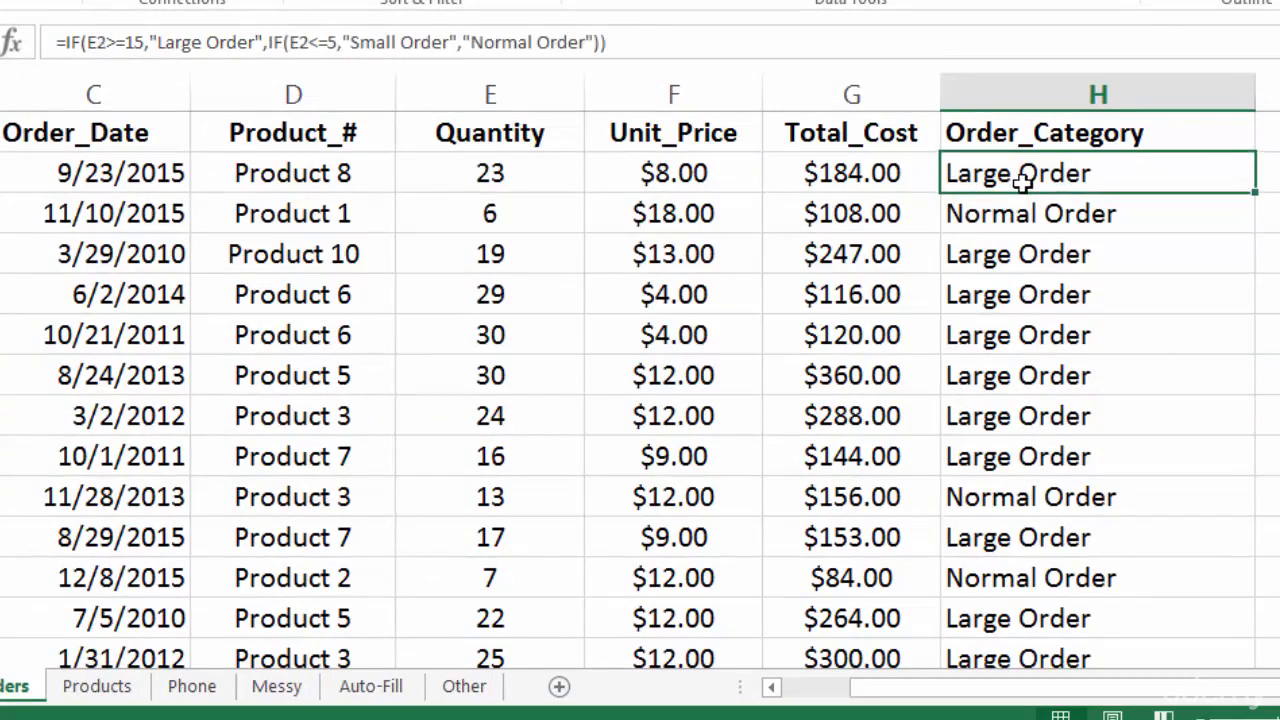
double_click(1255, 197)
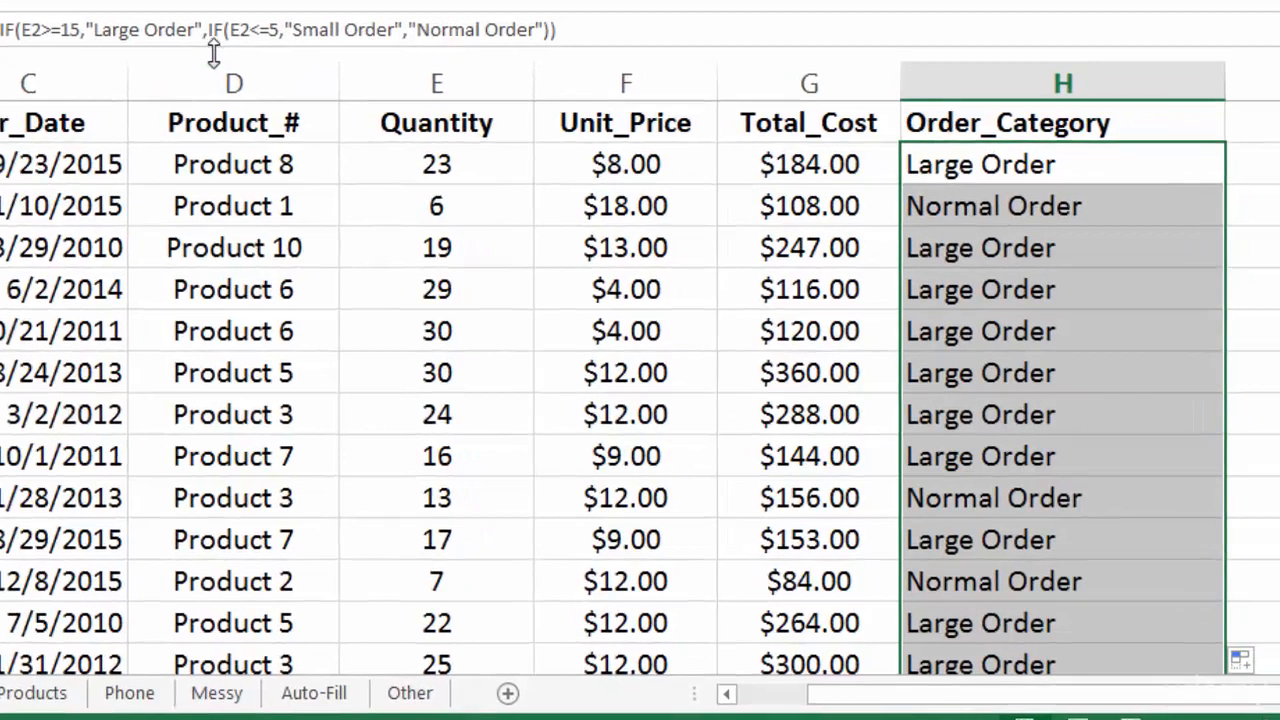
Step: Copy the filled Order_Category cells and paste them over themselves as values only, then check H2 and H3 for plain text and end copy mode
key(ctrl+c)
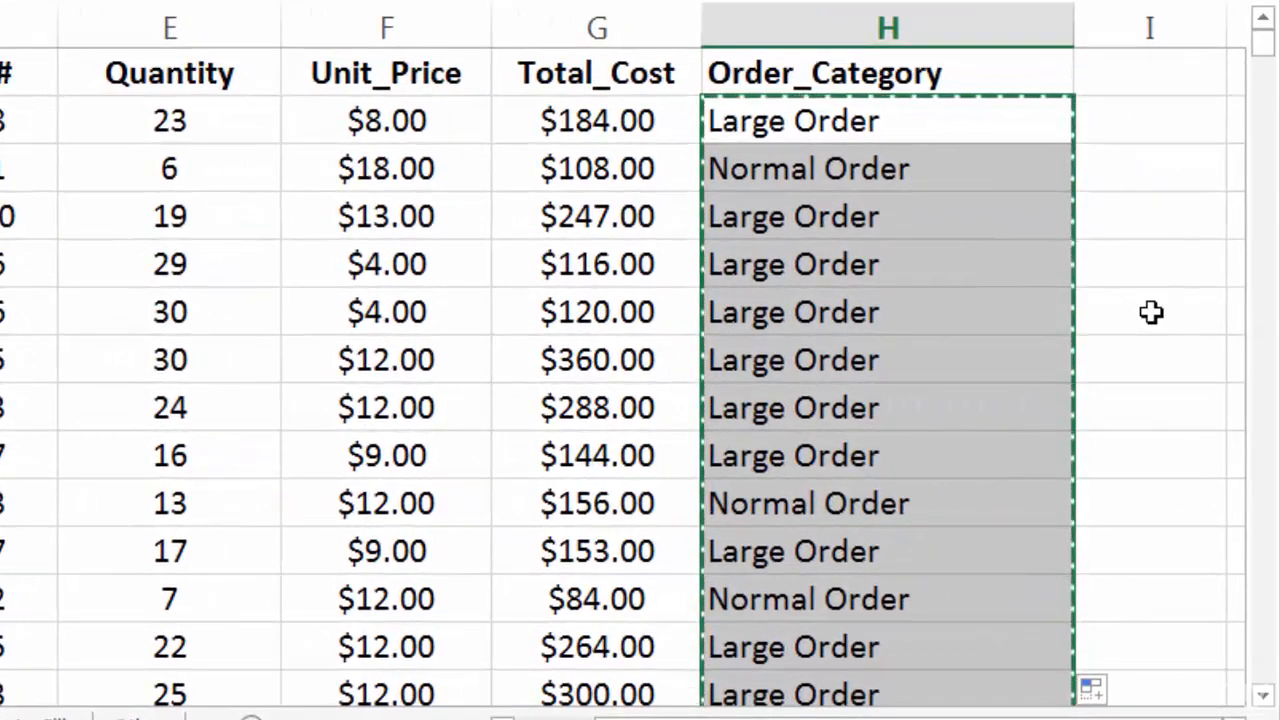
key(ctrl+v)
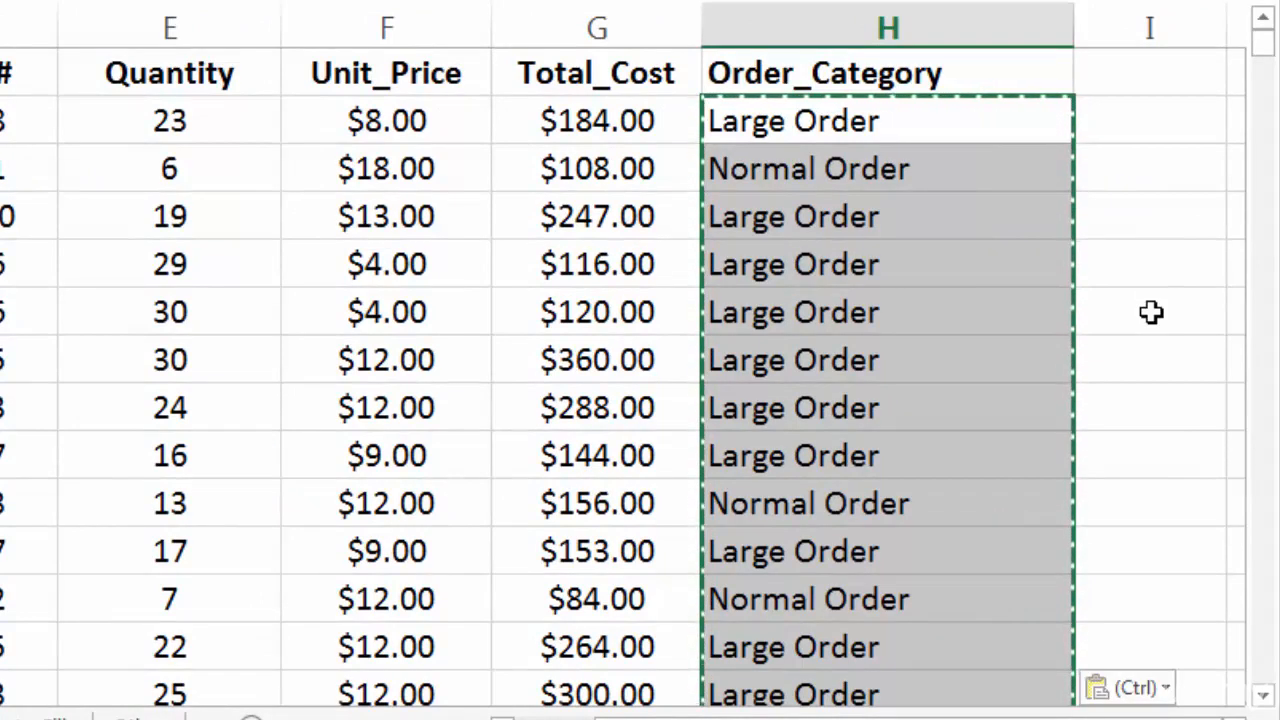
click(1126, 687)
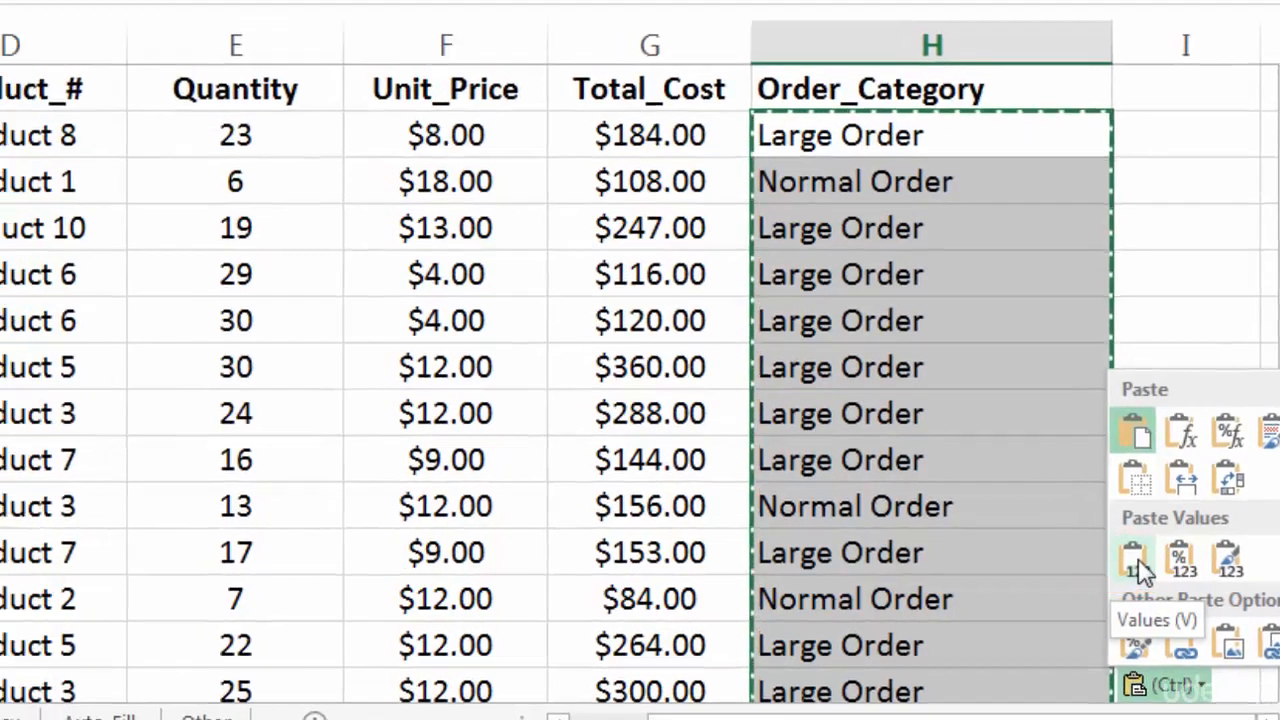
click(1100, 557)
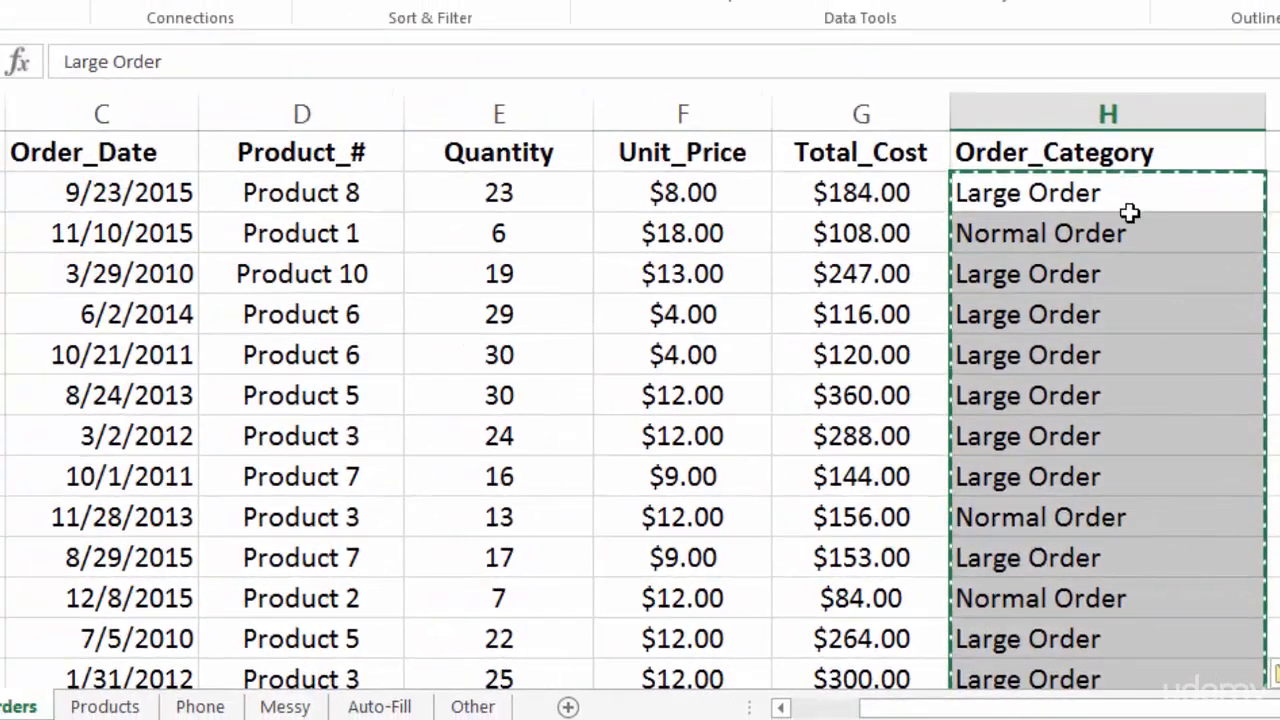
click(1067, 188)
click(1143, 238)
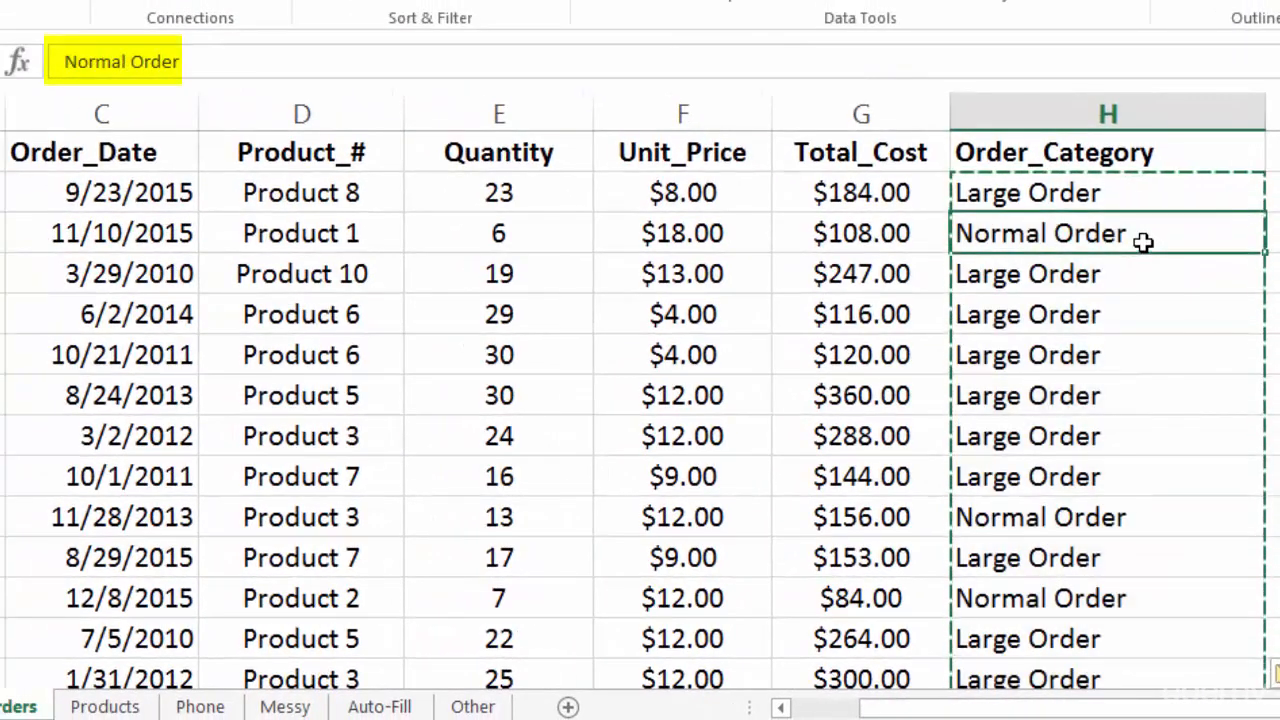
double_click(1200, 243)
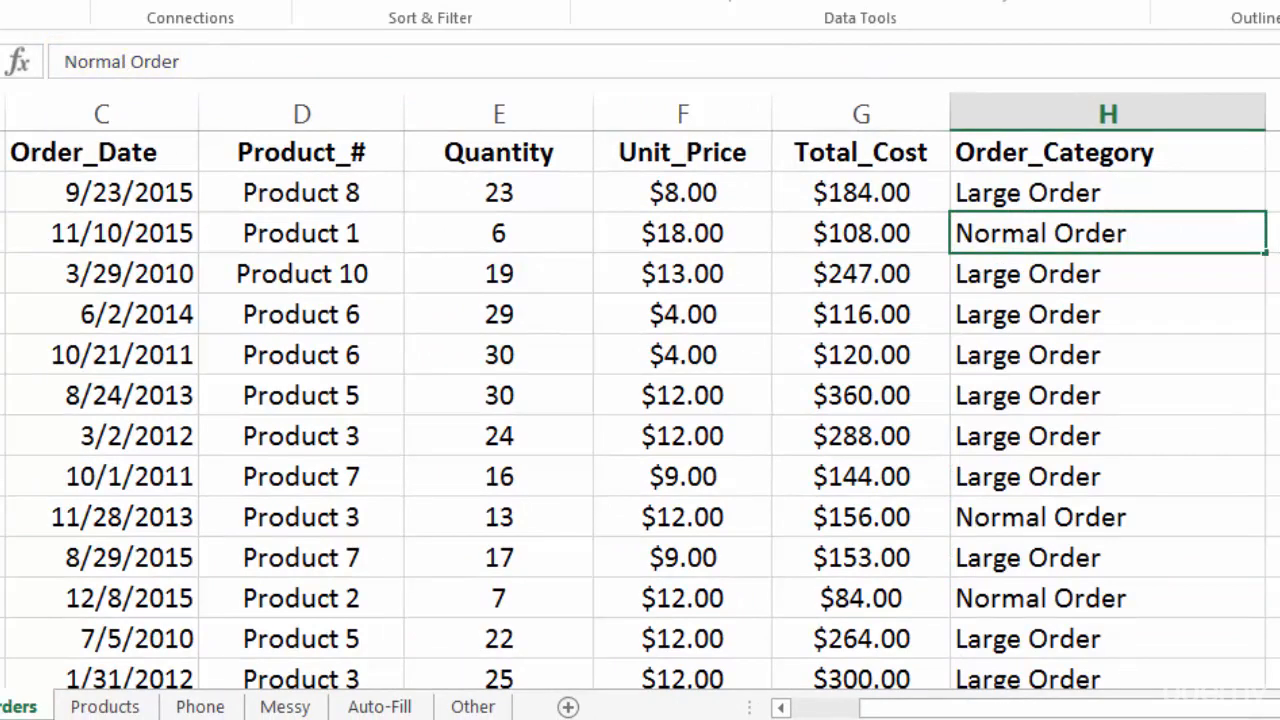
click(1274, 234)
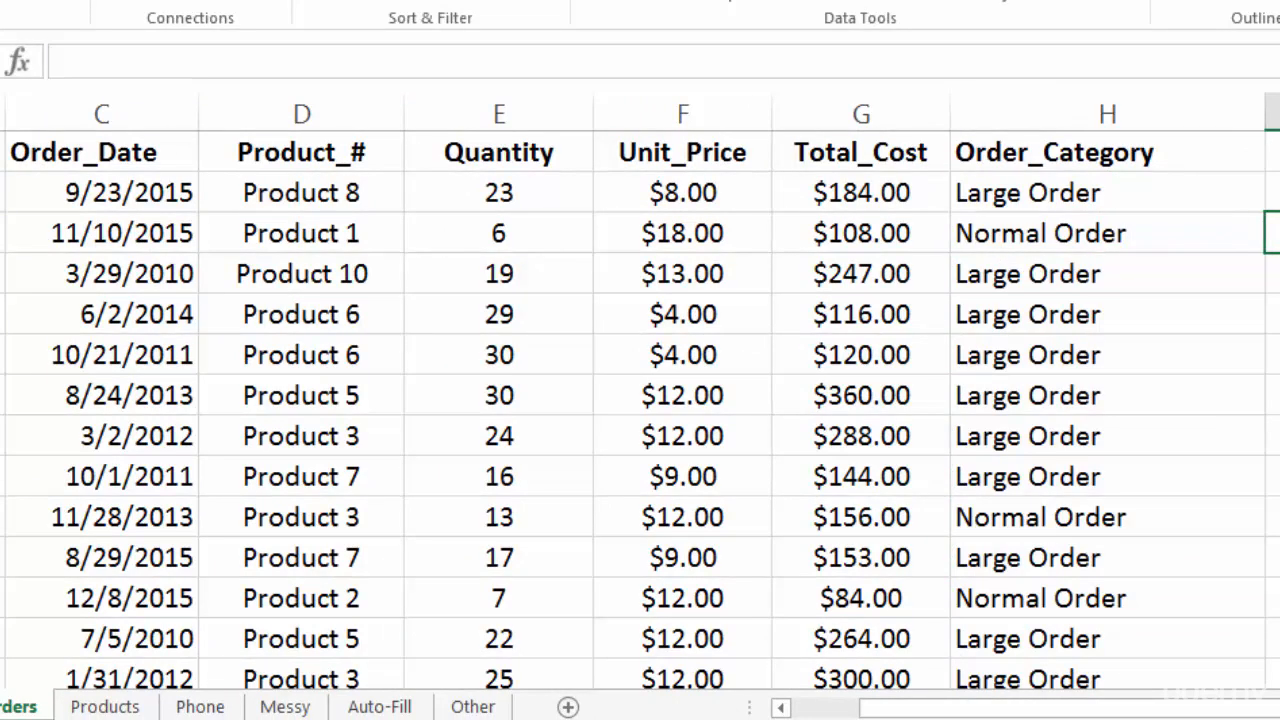